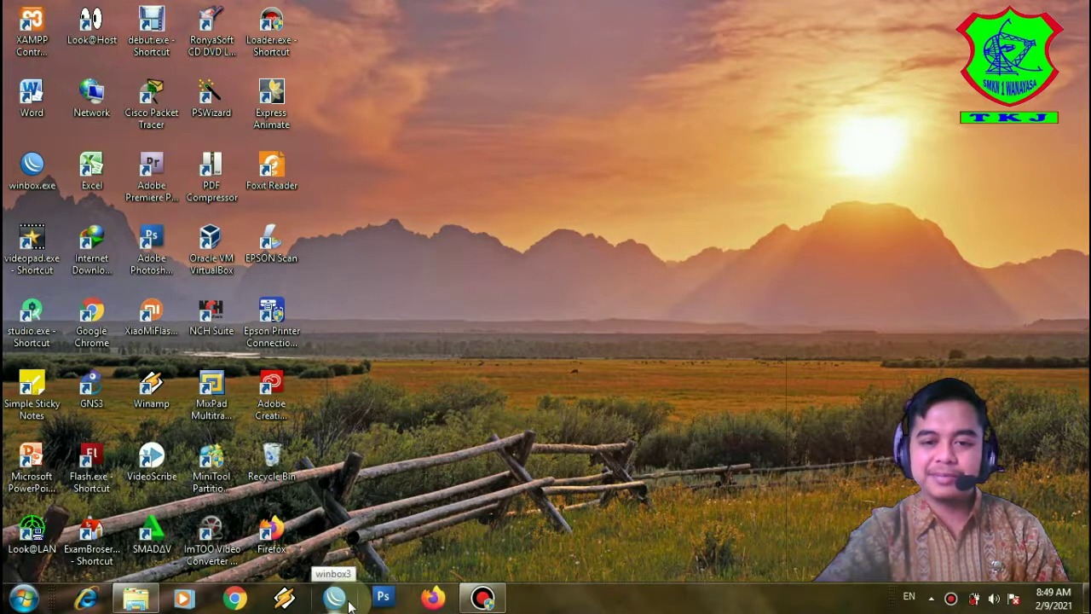
Open WinBox, connect to the MikroTik RB750r2 router as admin with a blank password, and maximize the session window
click(348, 604)
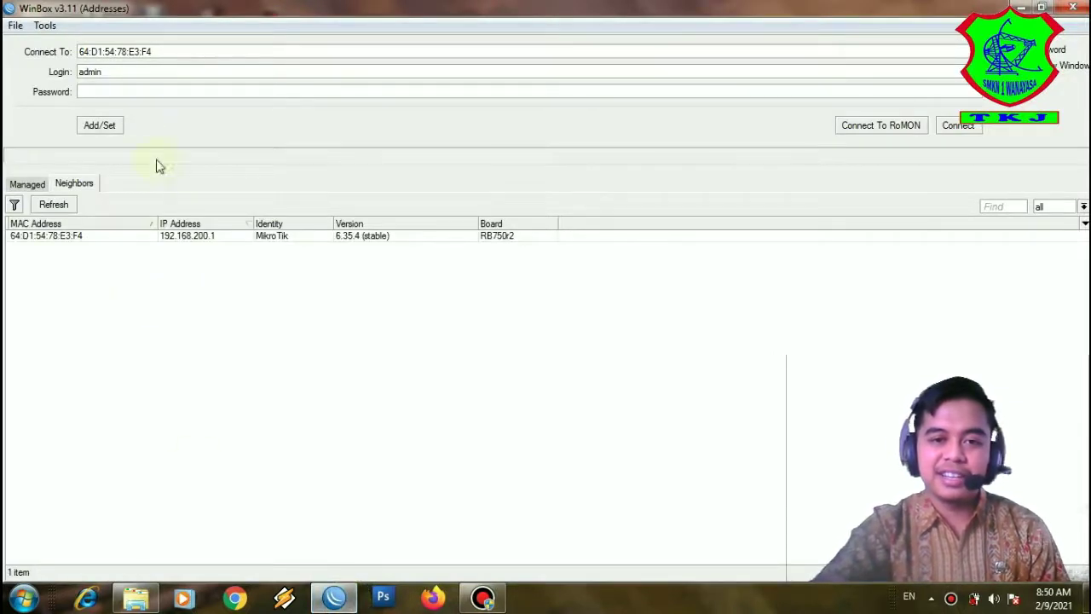
drag(131, 73, 73, 71)
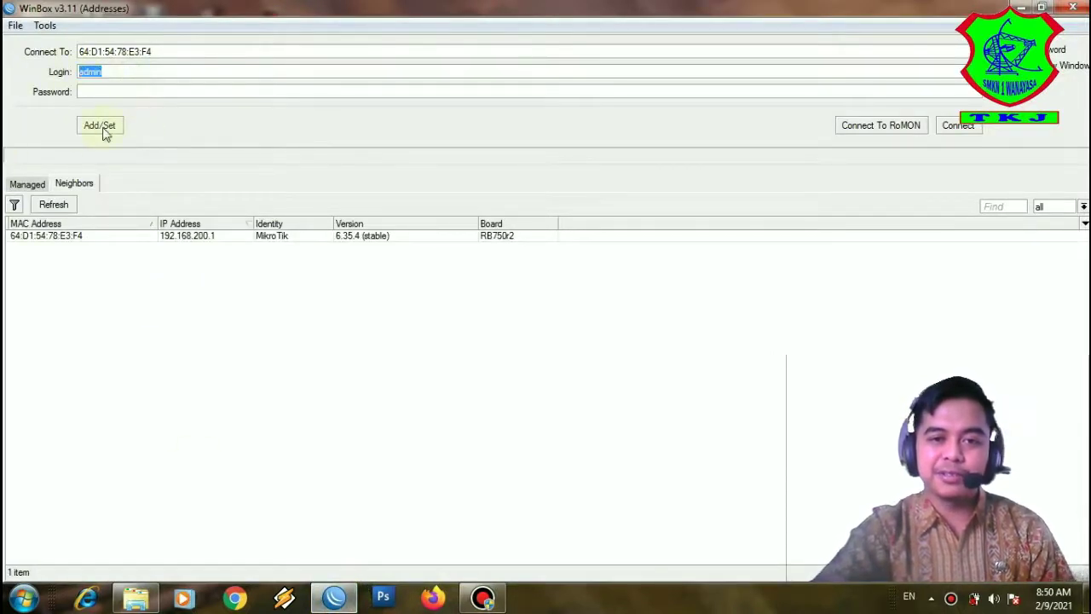
click(139, 91)
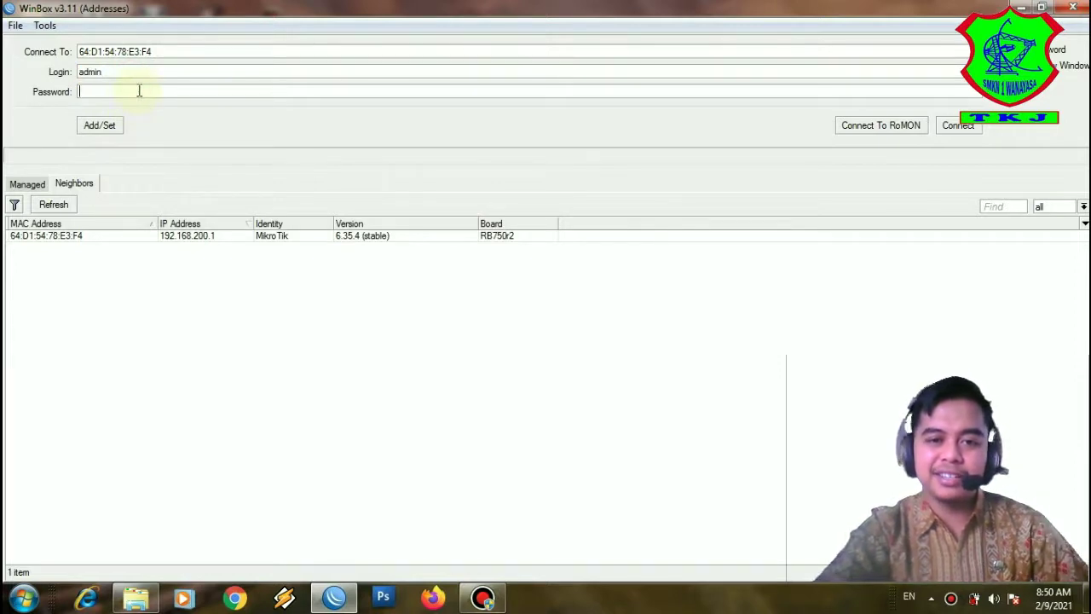
click(88, 237)
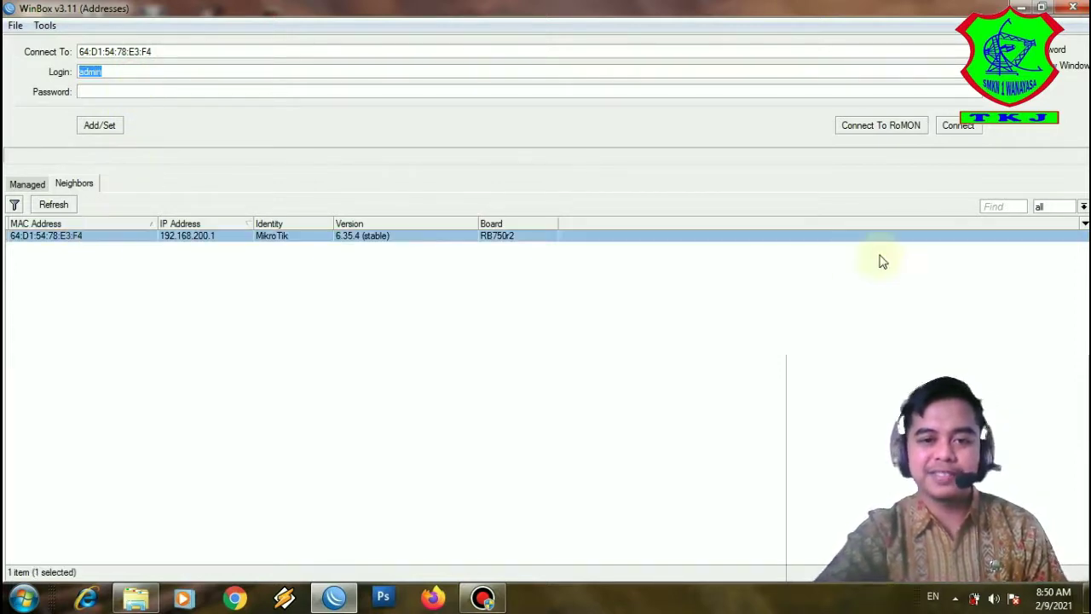
click(957, 130)
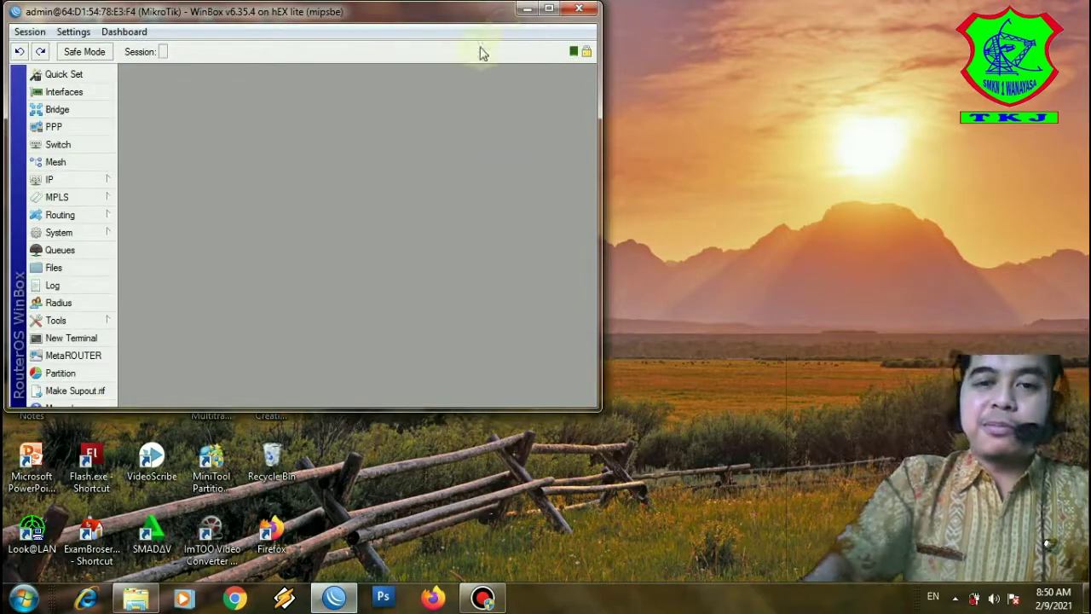
click(548, 8)
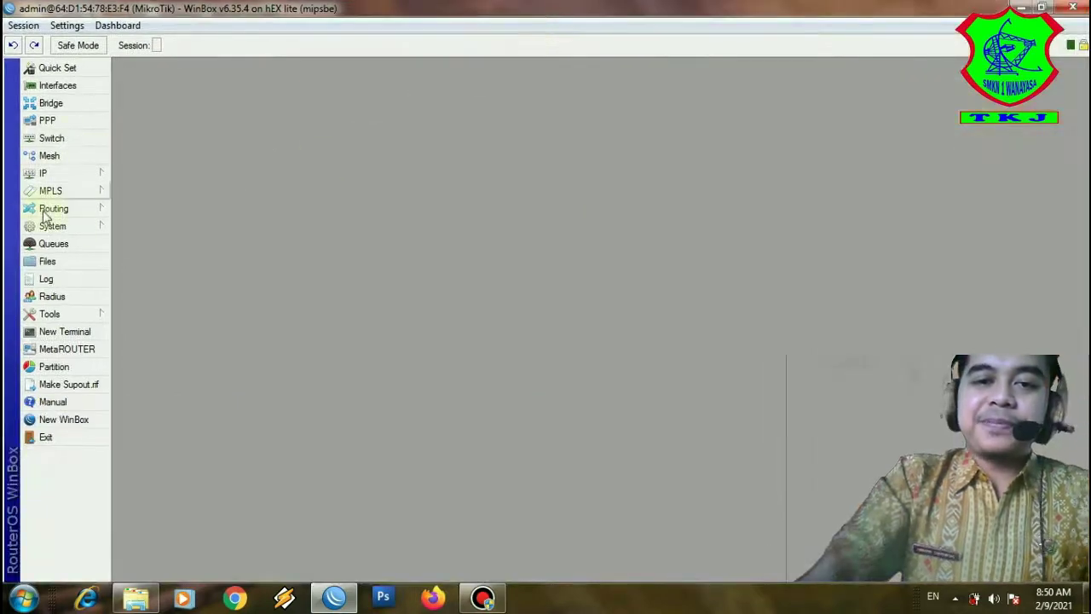
Review the router's interface list and its IP address list, closing each window after viewing
click(89, 88)
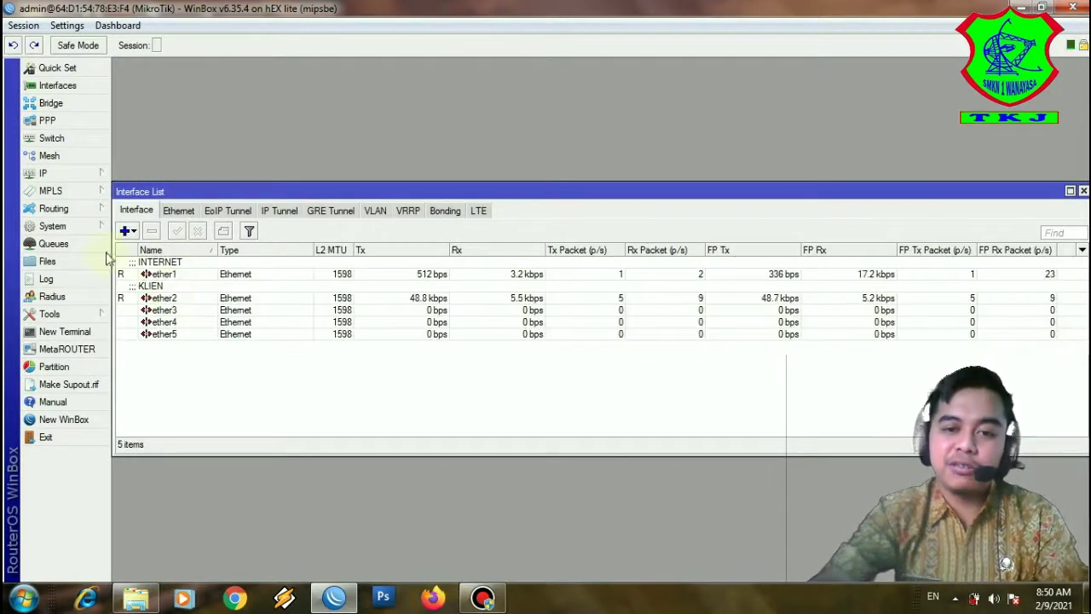
click(1083, 191)
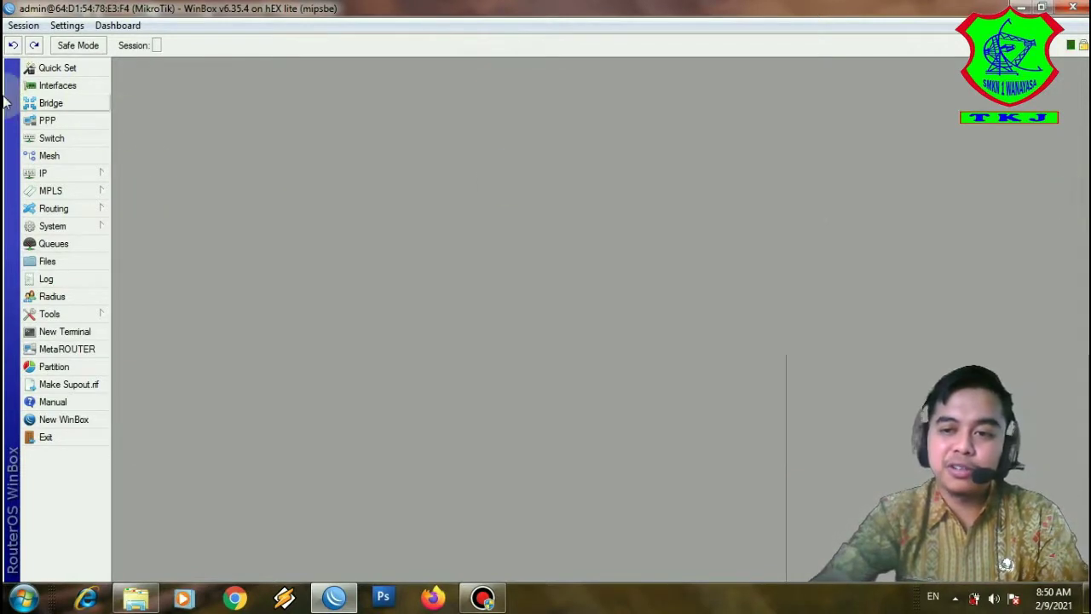
click(44, 174)
click(158, 204)
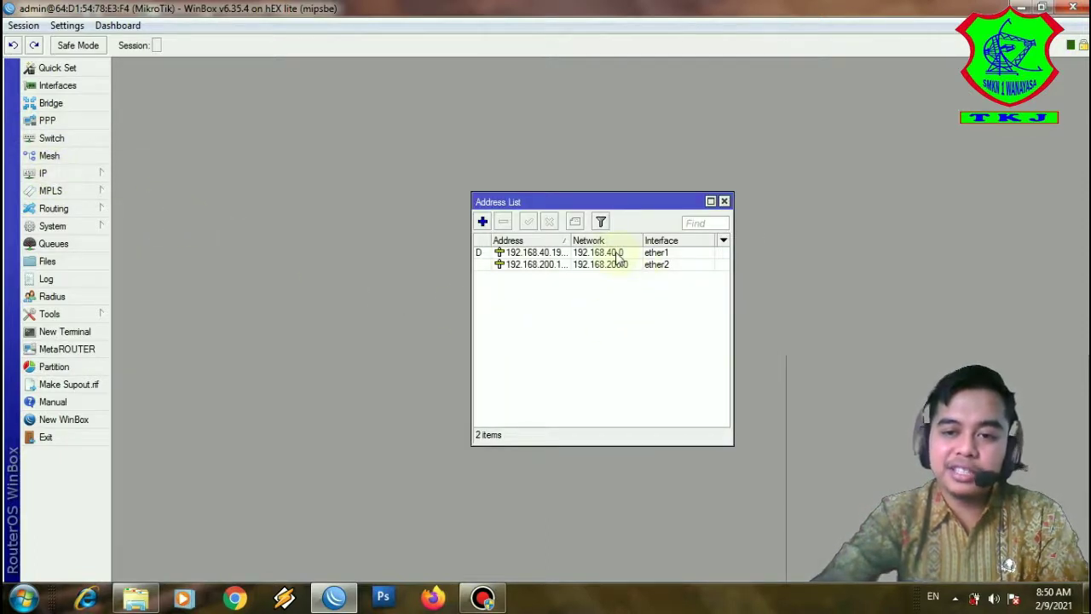
click(588, 265)
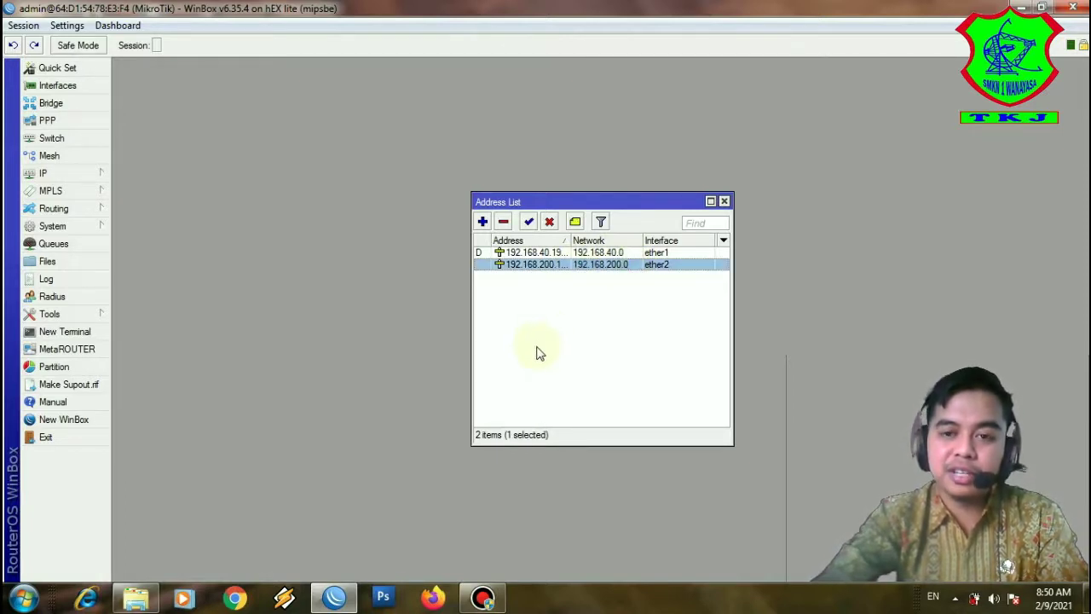
click(725, 202)
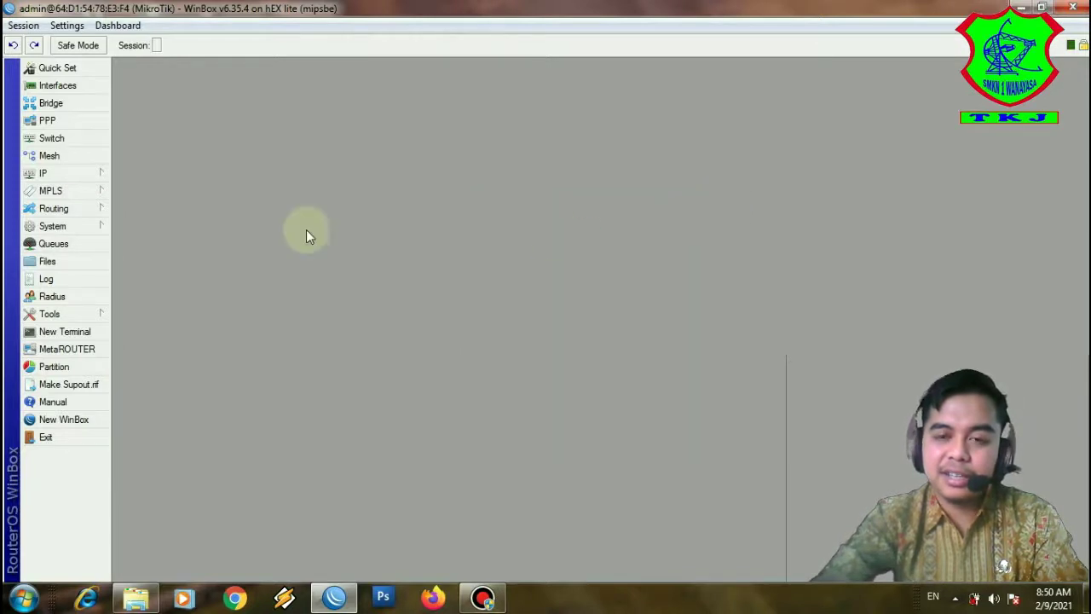
Open the router's queue list, compare it with the simple queues, and leave the queue tree displayed
click(105, 173)
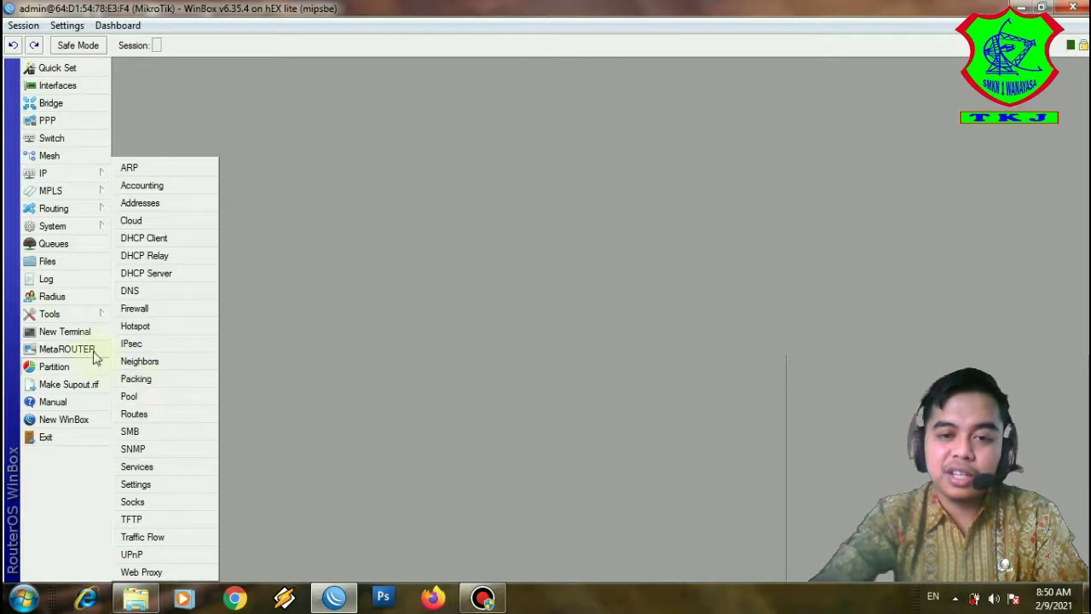
click(43, 244)
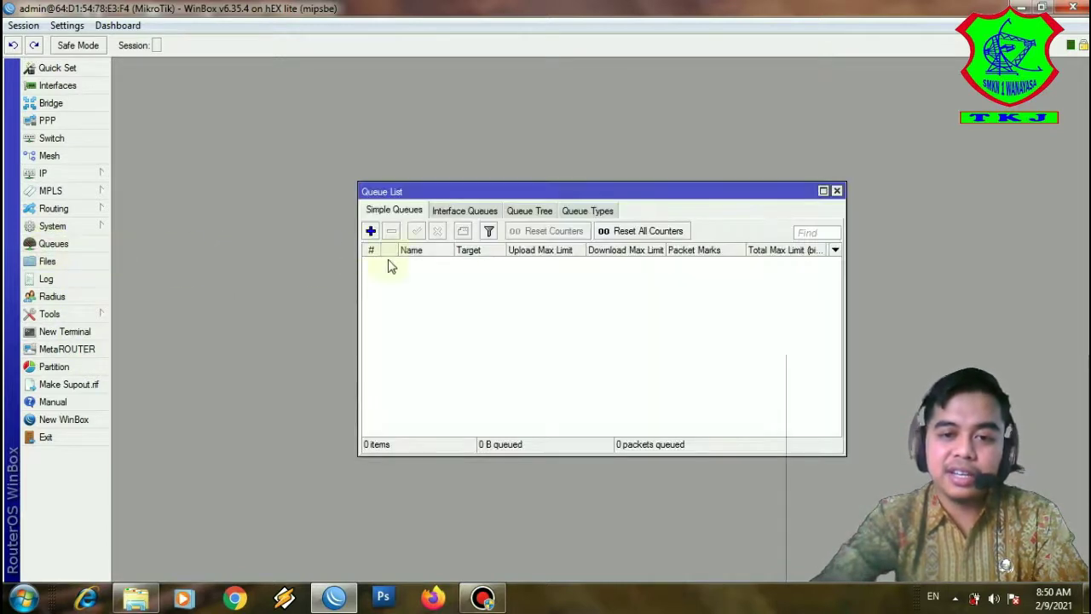
click(526, 212)
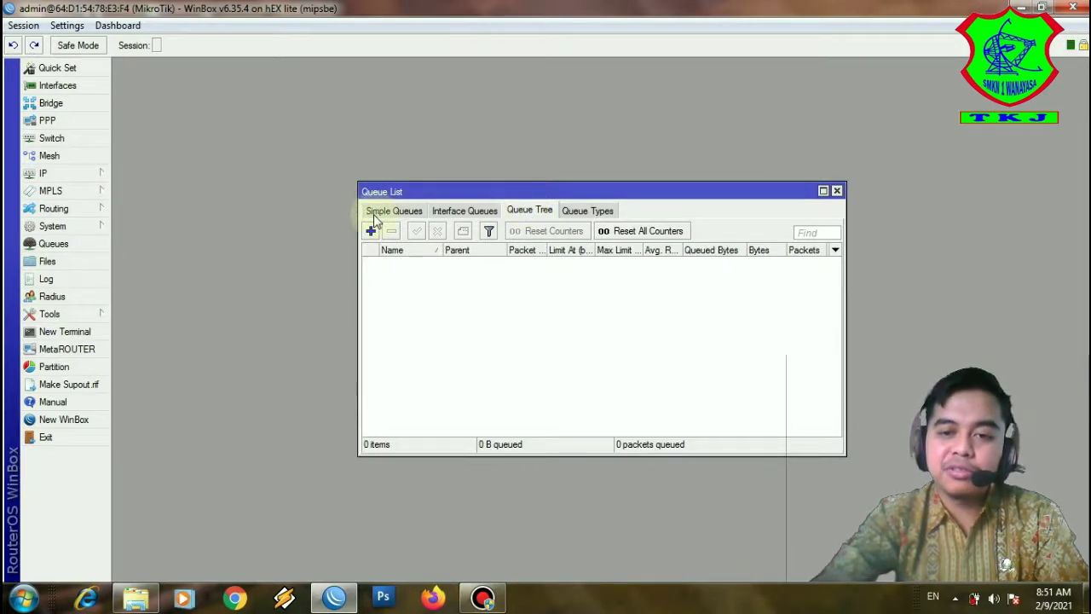
click(373, 214)
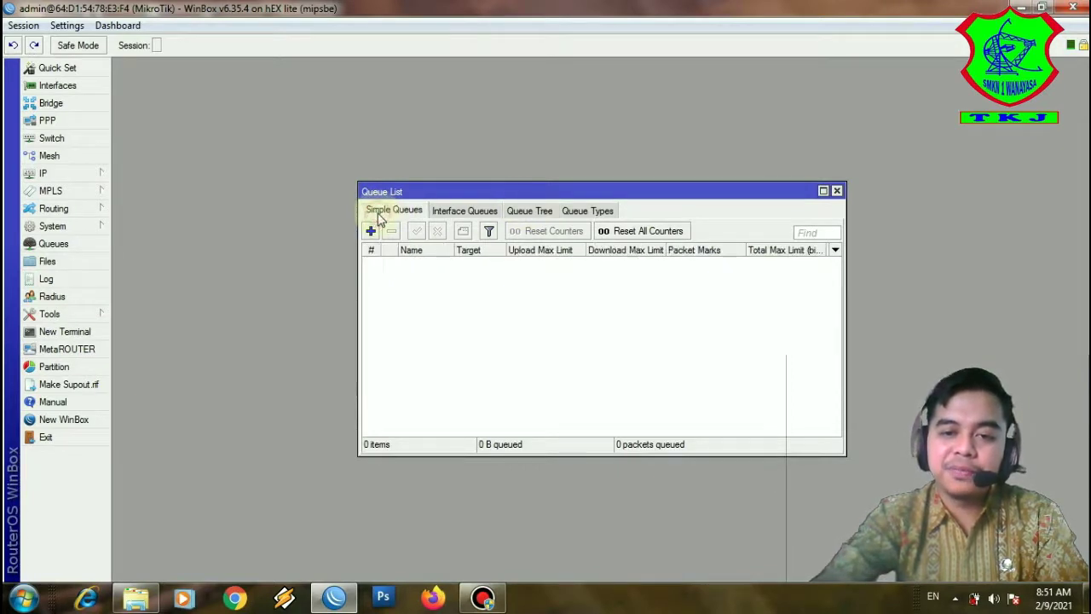
click(522, 213)
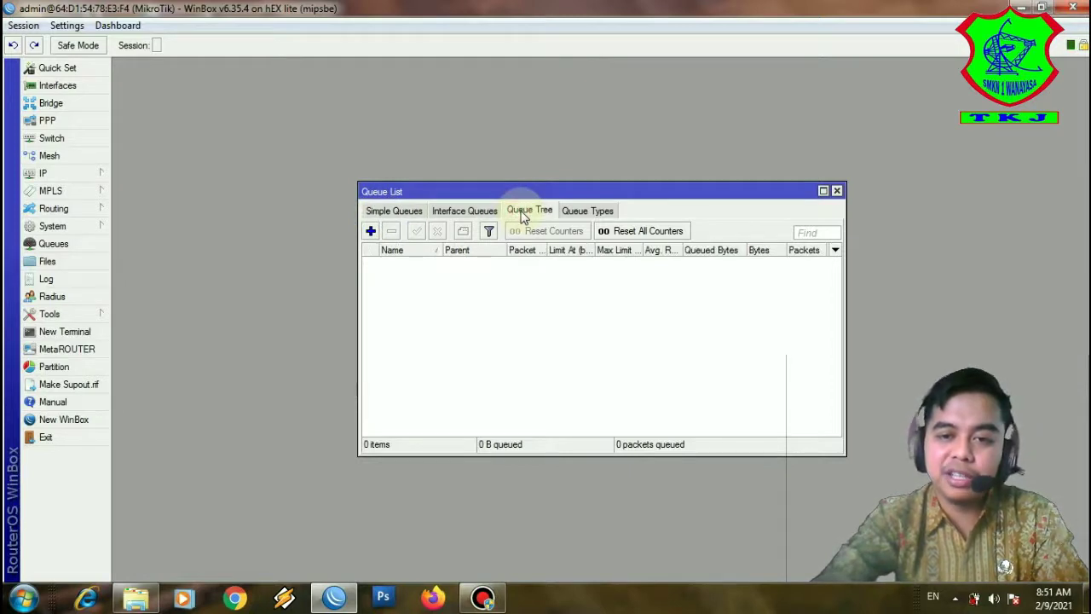
click(957, 598)
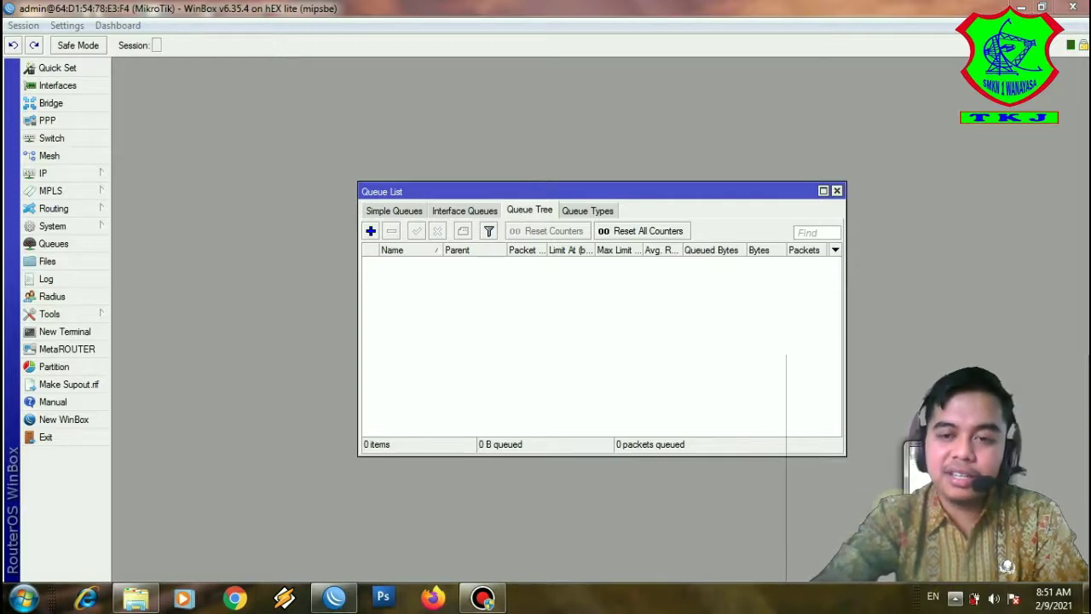
click(870, 508)
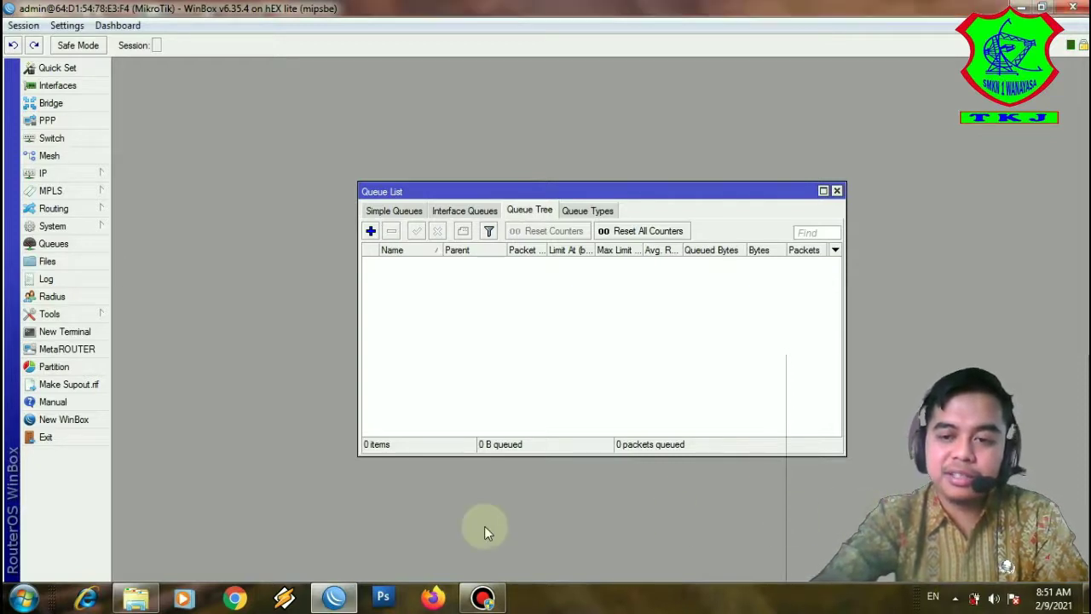
Switch to Chrome, search for "cbn speedtest", run the speedtest.cbn.id test, and return to WinBox
click(236, 599)
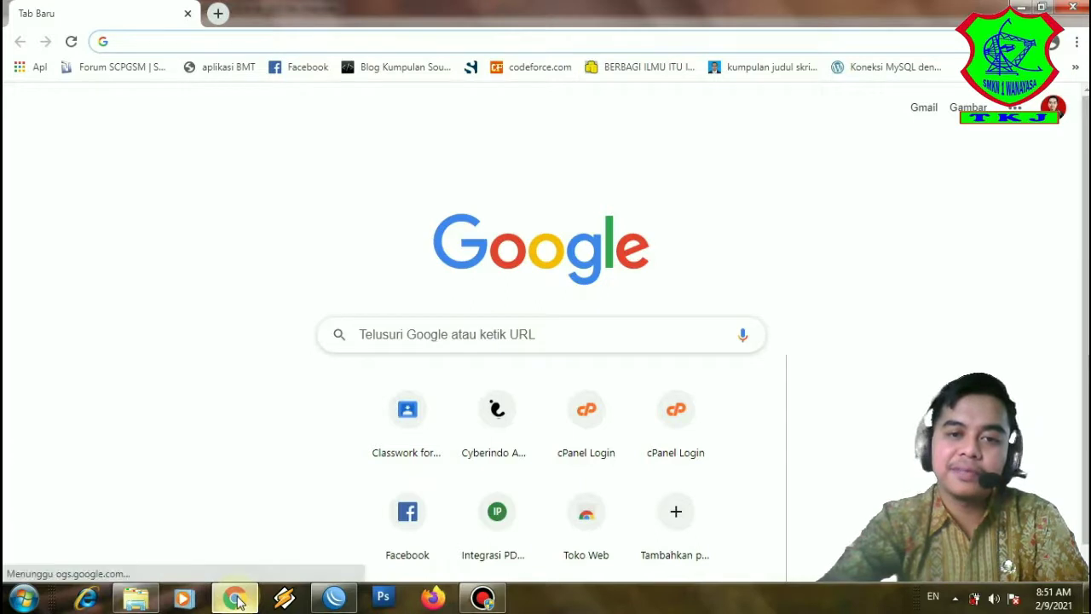
text(cb)
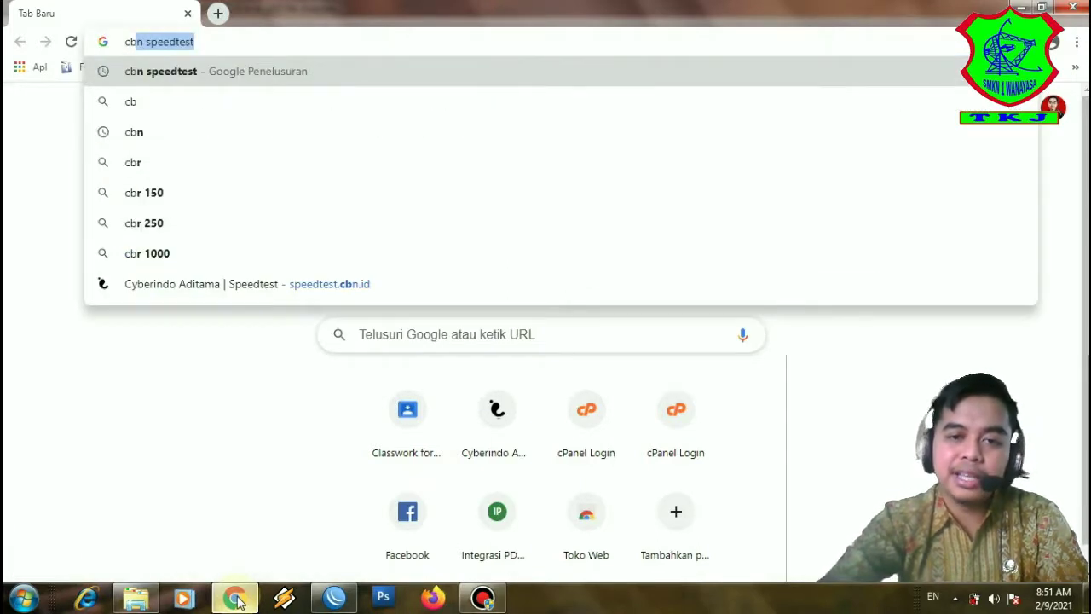
key(Return)
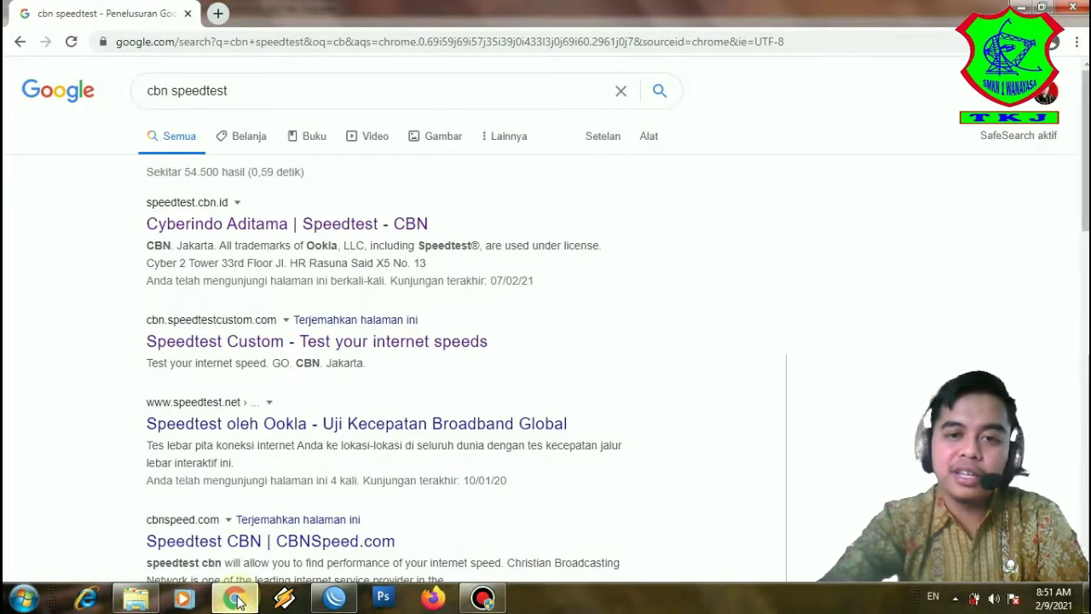
click(417, 226)
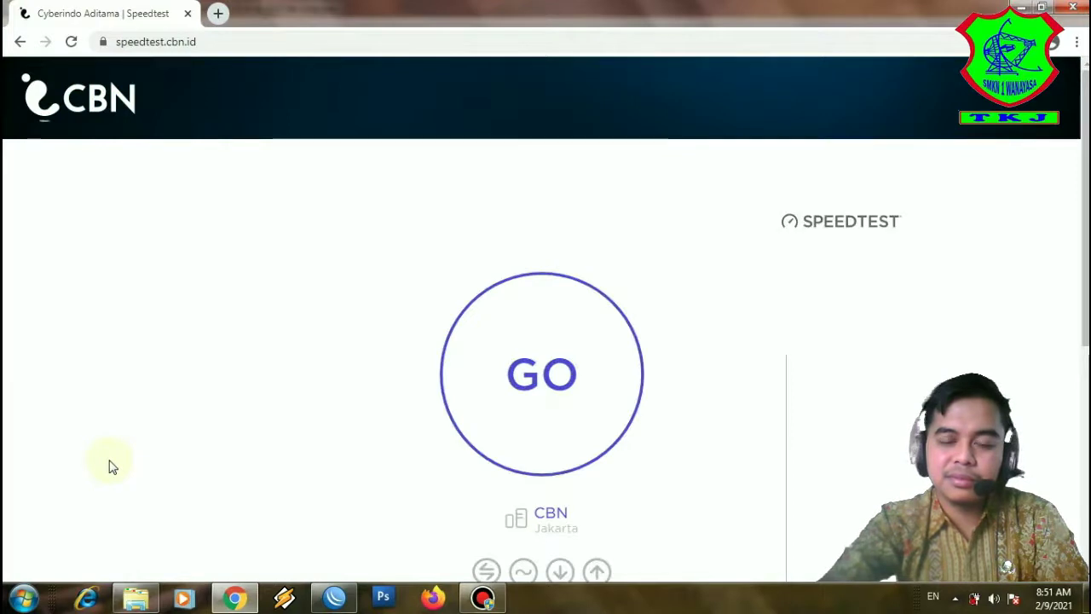
click(545, 400)
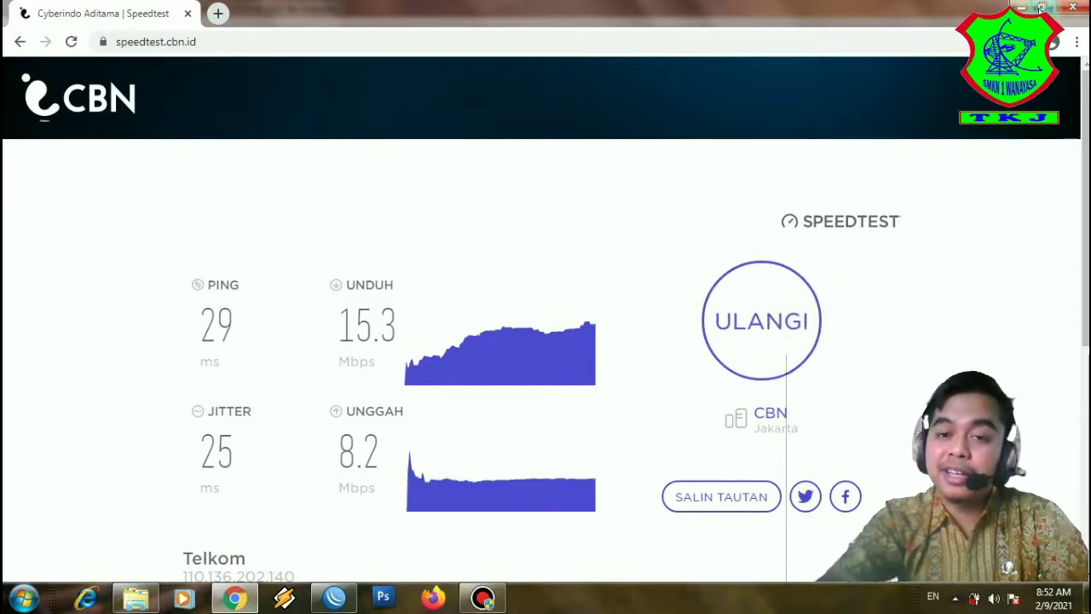
click(1022, 7)
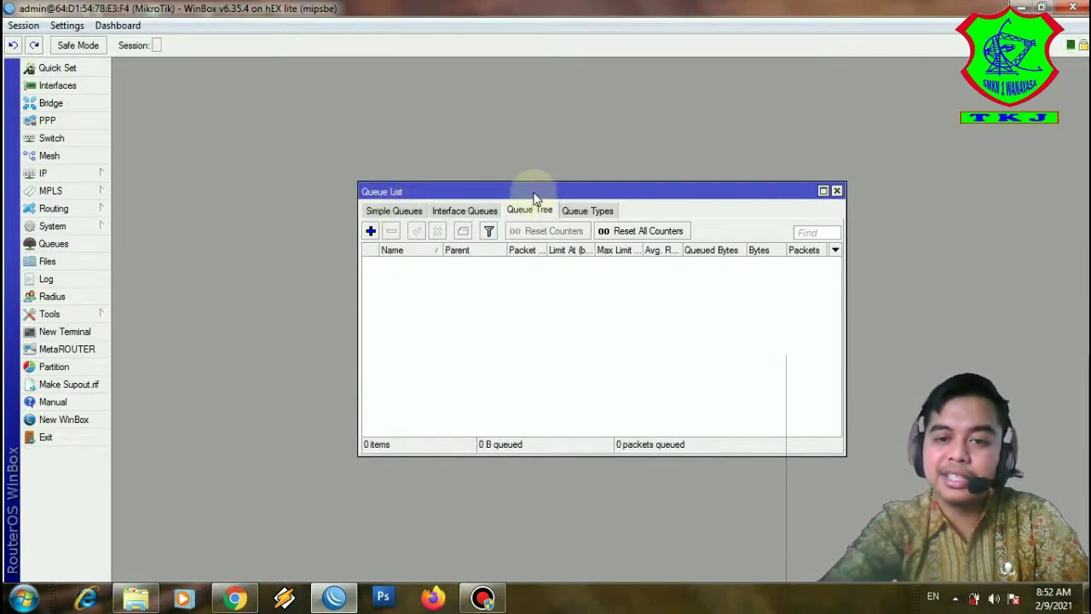
Open the IP firewall window and arrange it side by side with the Queue List window, narrowing it to fit
drag(539, 190, 778, 70)
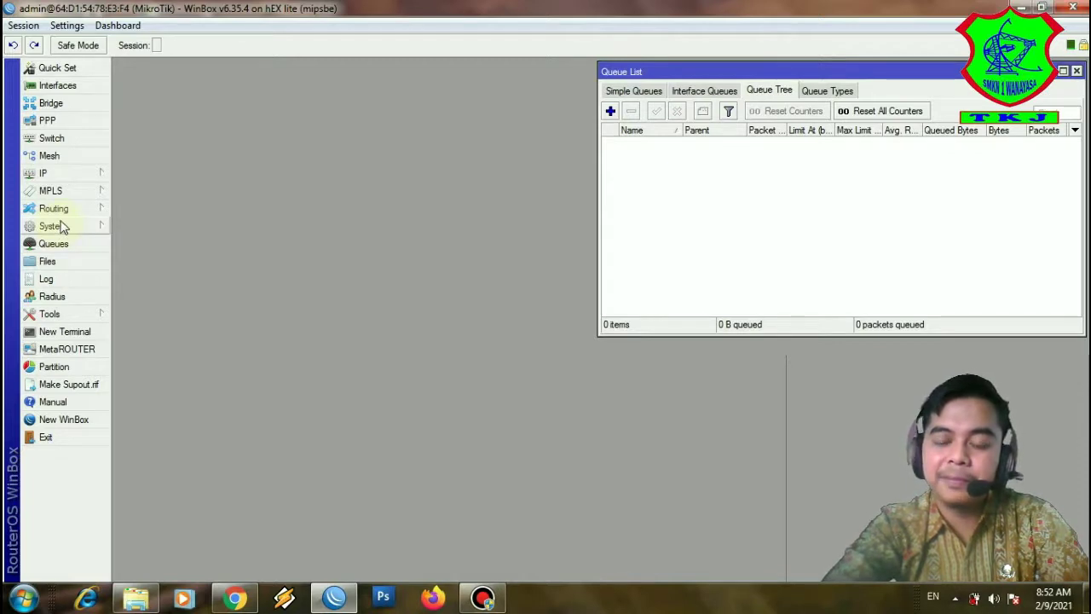
click(75, 176)
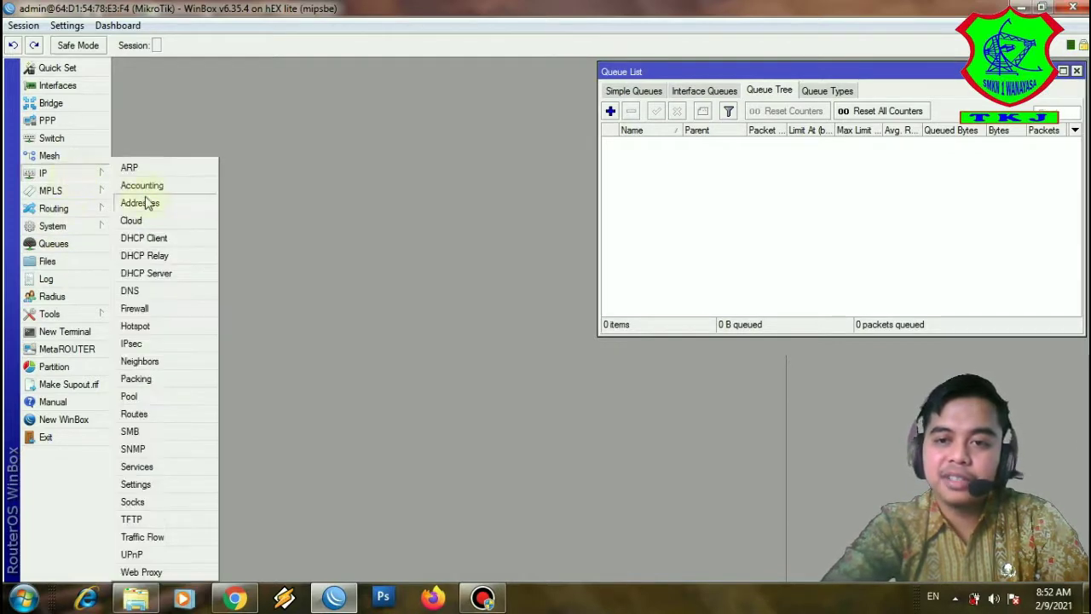
click(136, 308)
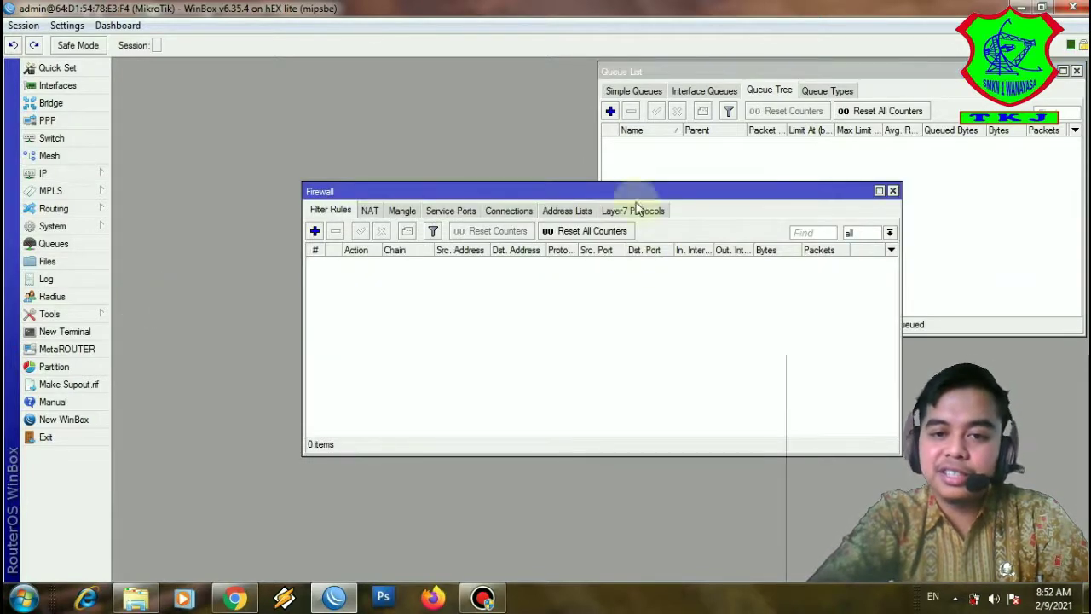
mouse_move(628, 181)
mouse_down()
mouse_move(628, 192)
mouse_move(629, 175)
mouse_up()
drag(694, 189, 625, 169)
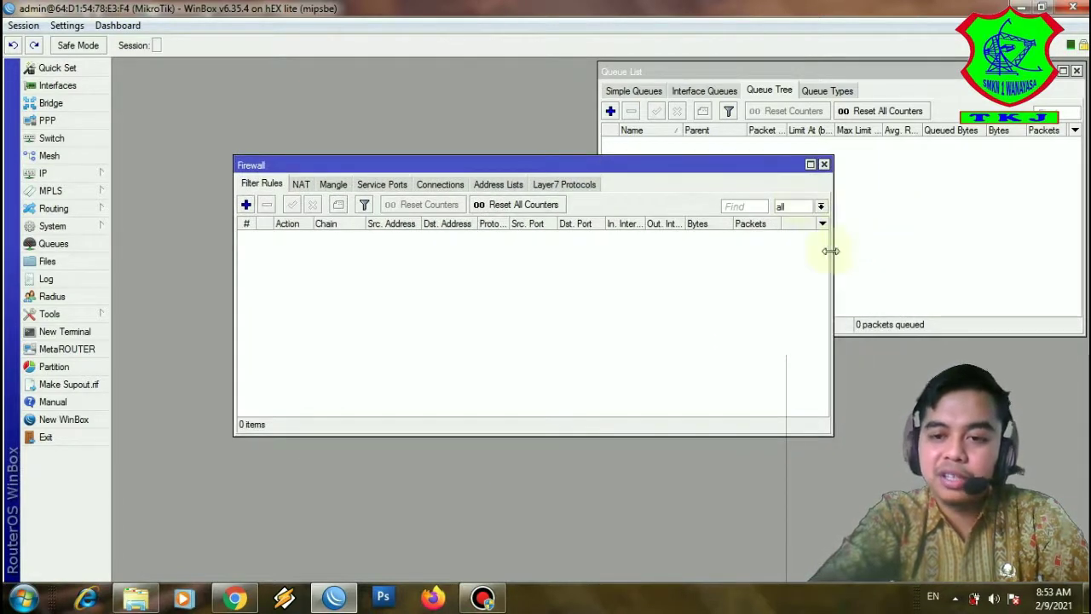
drag(831, 253, 568, 268)
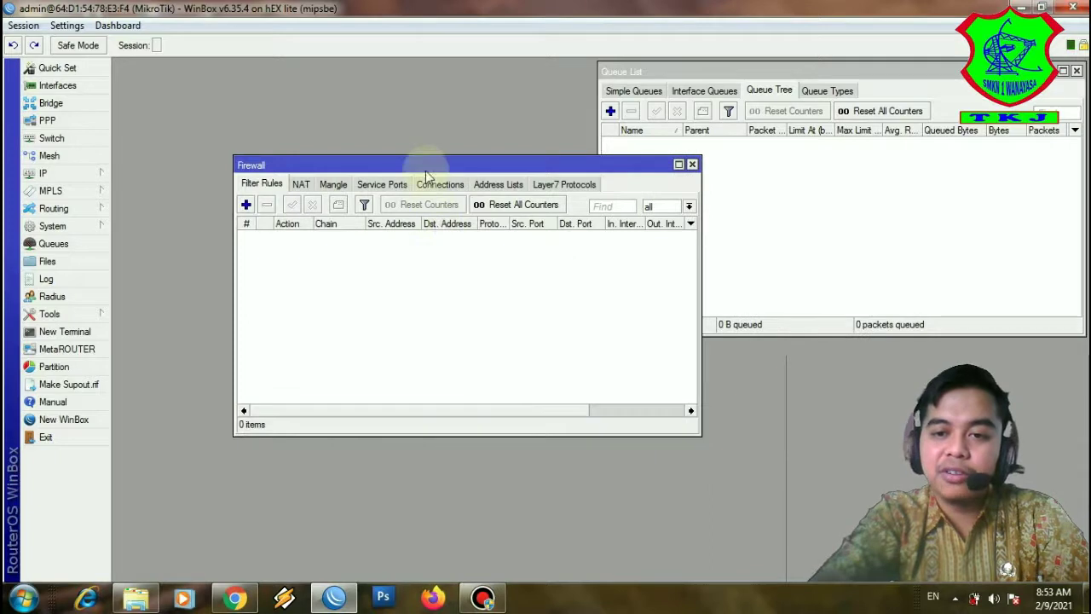
drag(396, 159, 316, 74)
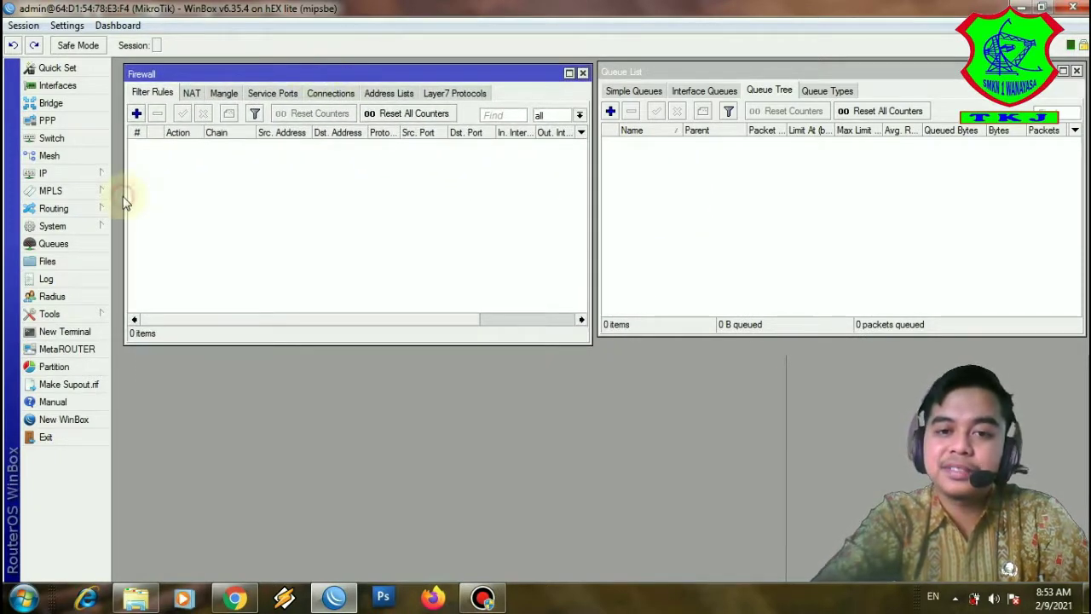
drag(124, 199, 117, 197)
drag(306, 66, 304, 64)
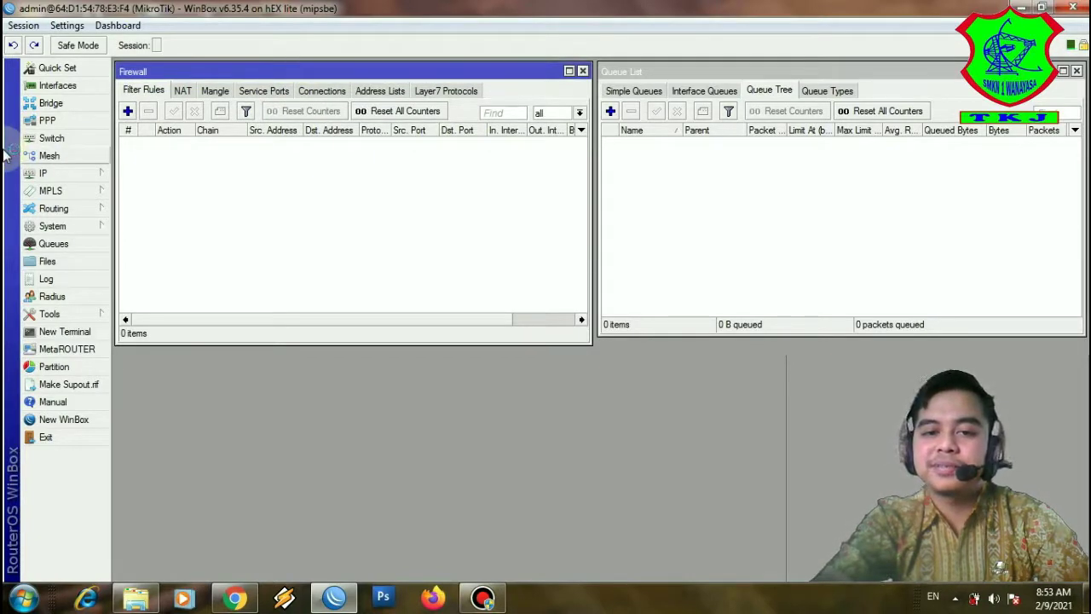
Delete all four existing firewall mangle rules and stretch the Queue List window to match the Firewall window's height
click(215, 90)
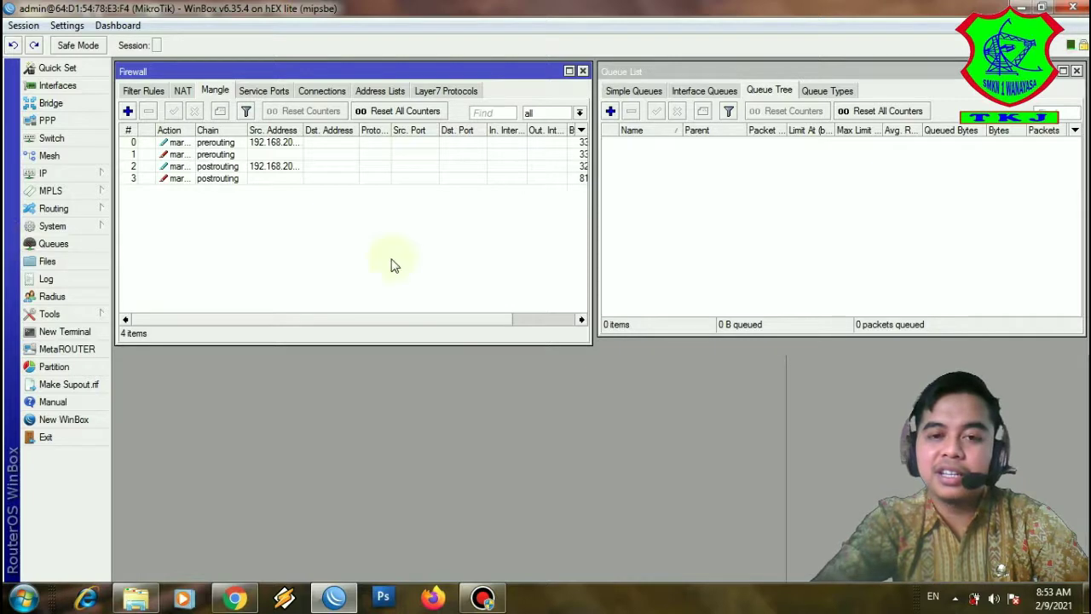
click(162, 213)
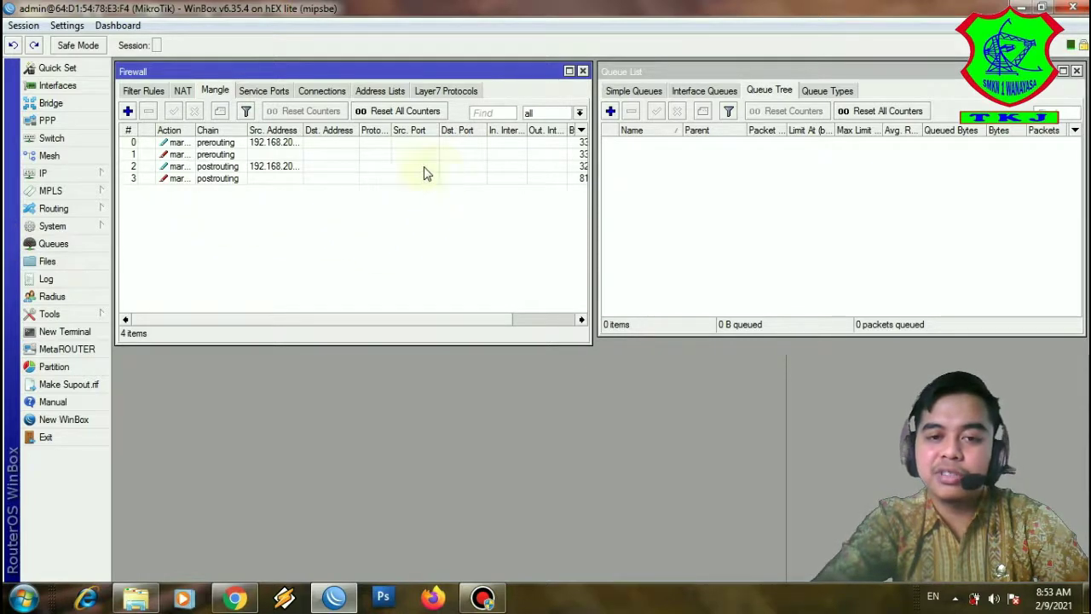
click(168, 145)
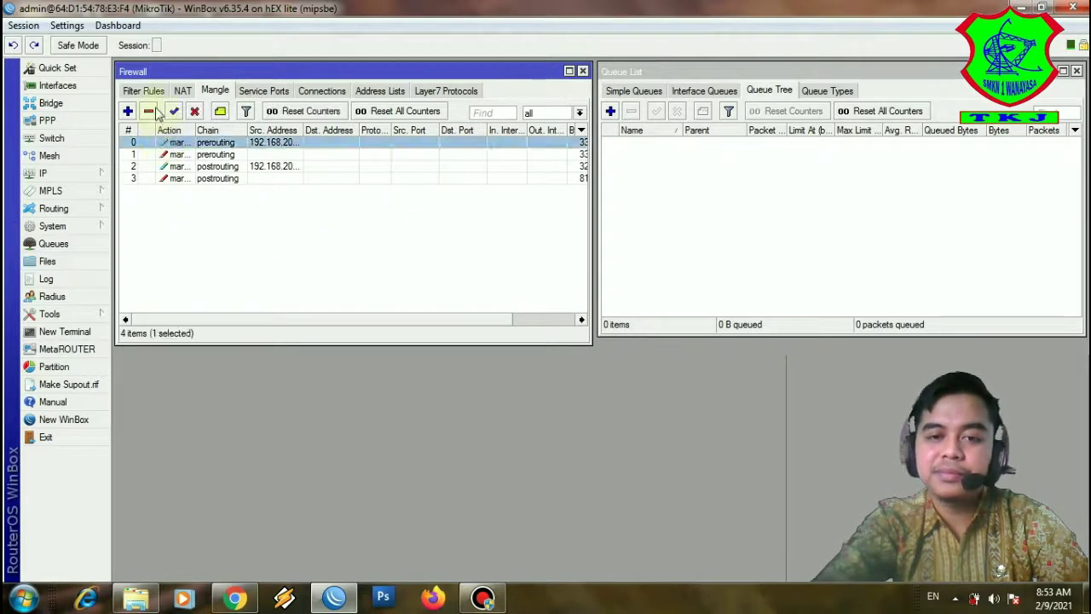
click(148, 111)
click(168, 145)
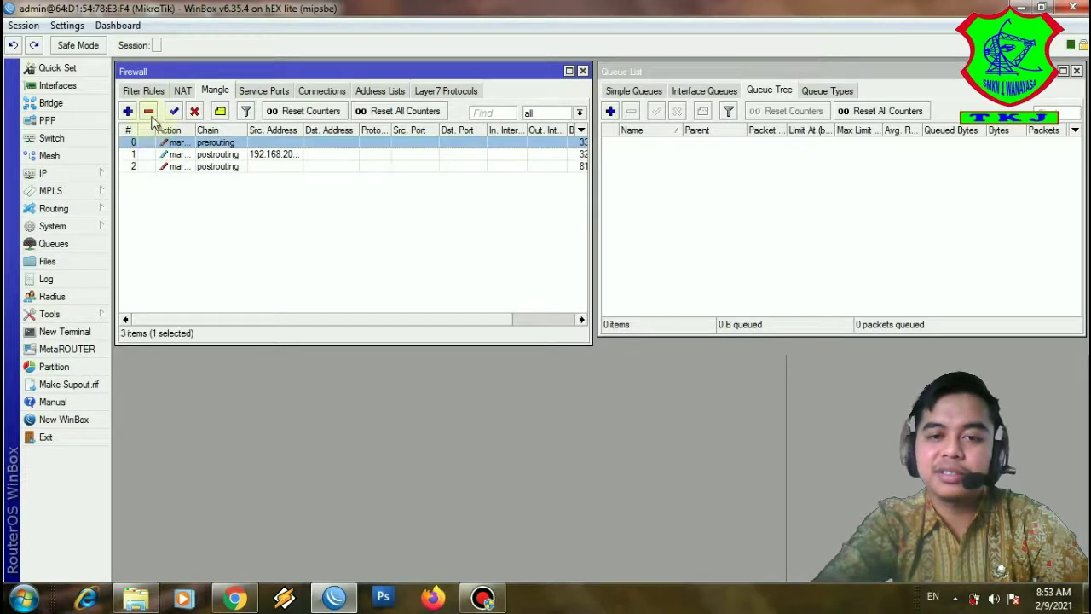
click(149, 111)
click(168, 143)
click(148, 111)
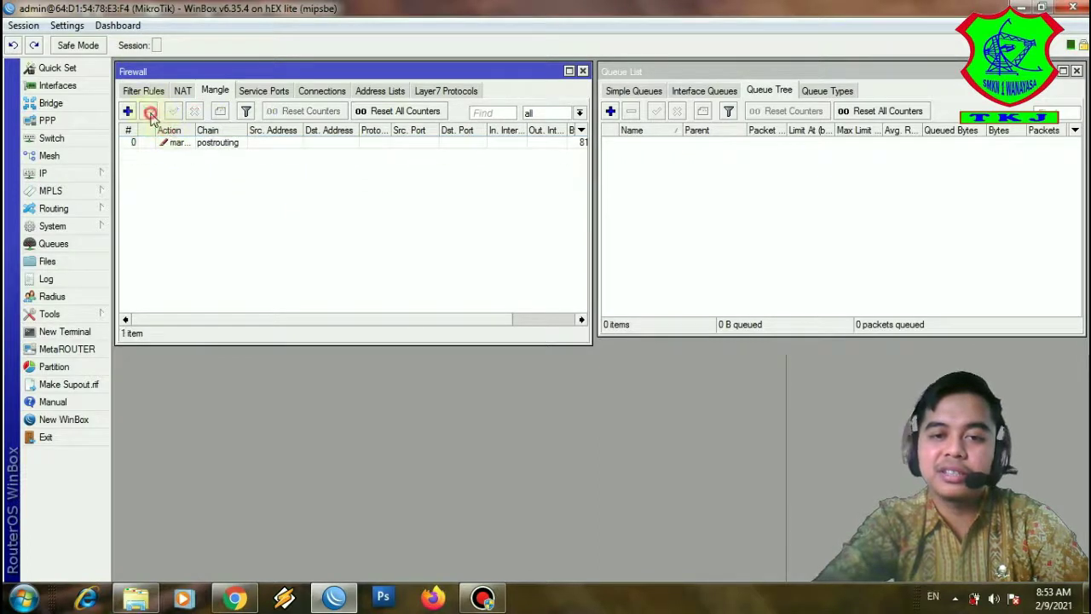
click(166, 143)
click(149, 112)
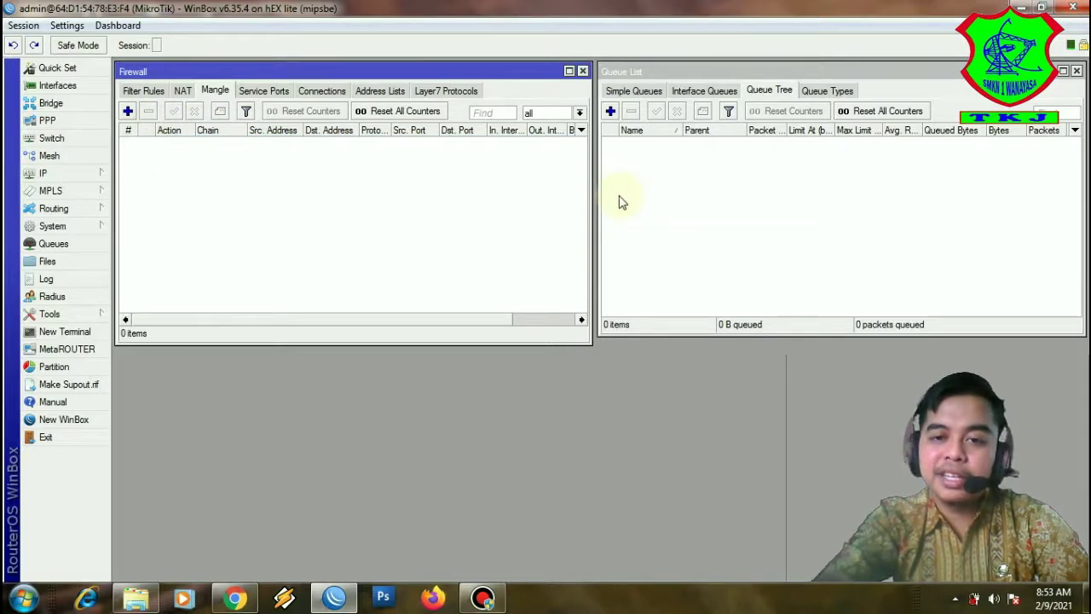
drag(721, 334, 721, 342)
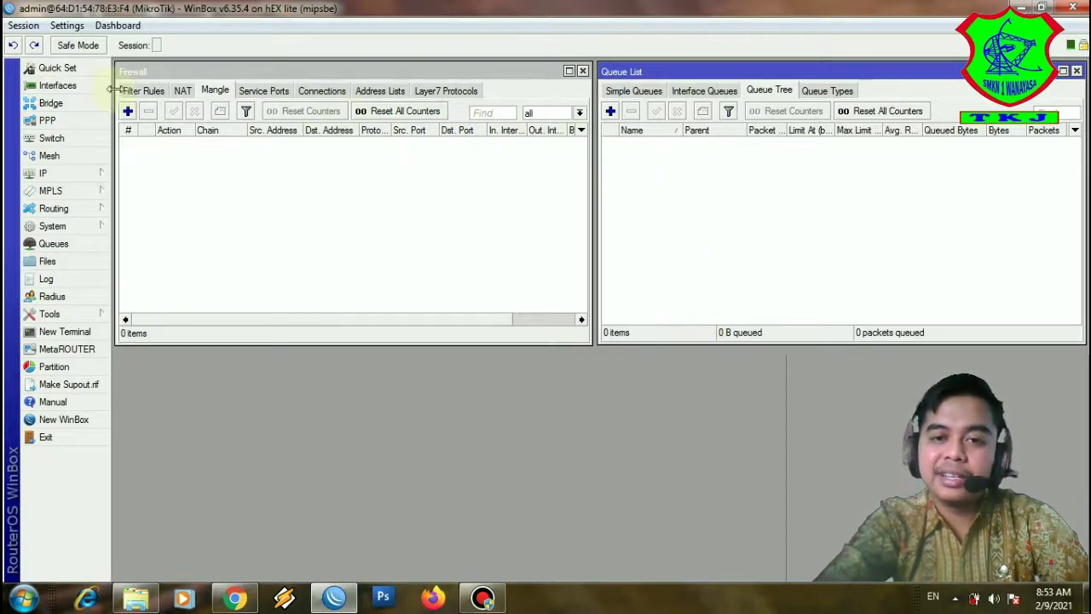
Start a new mangle rule and set its chain to prerouting
click(127, 112)
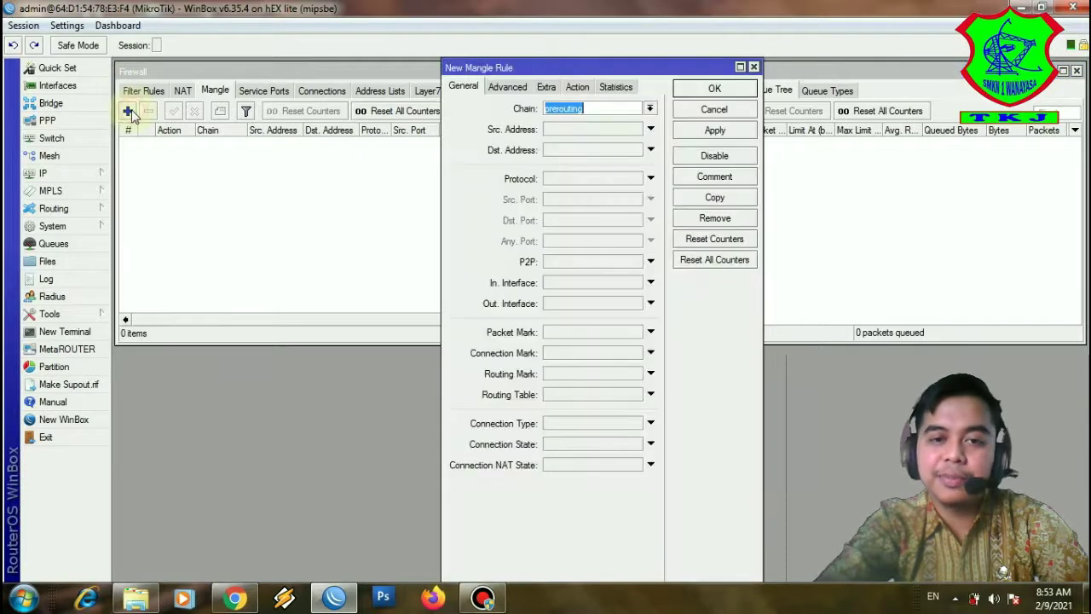
click(650, 109)
click(651, 109)
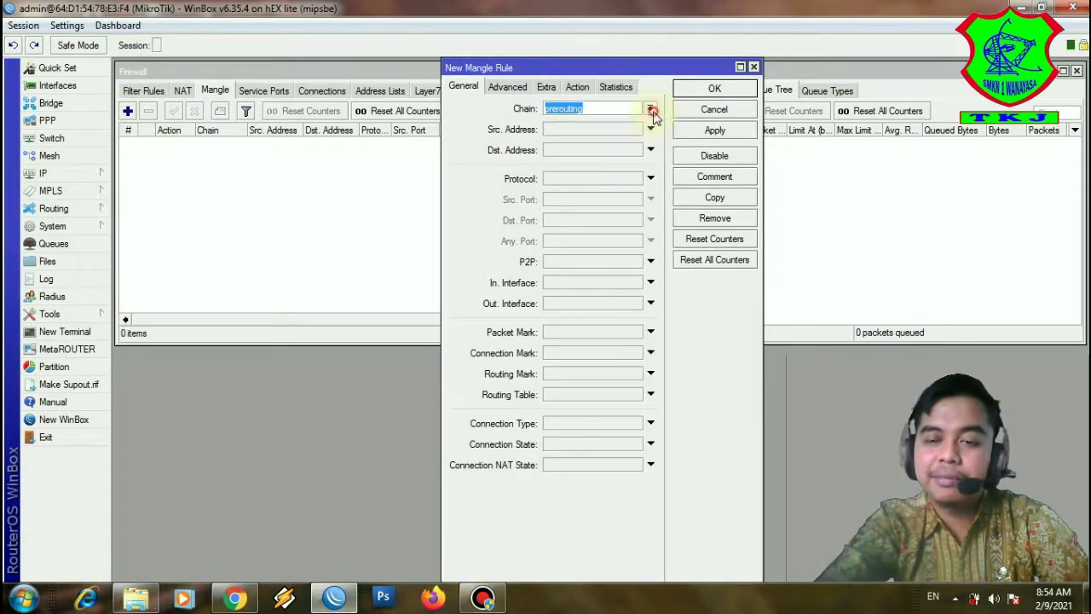
click(650, 109)
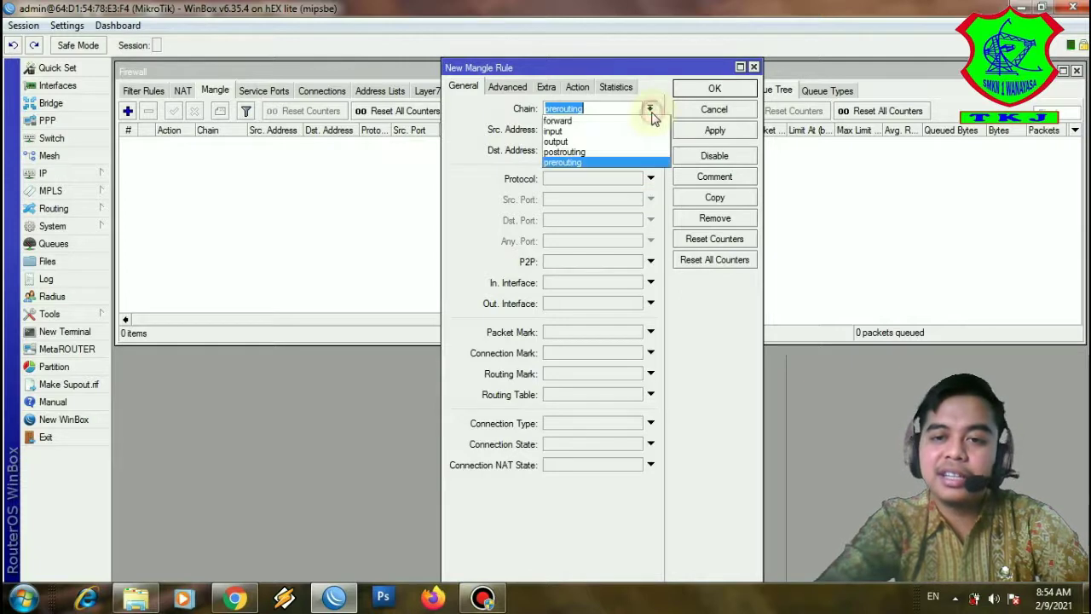
click(570, 160)
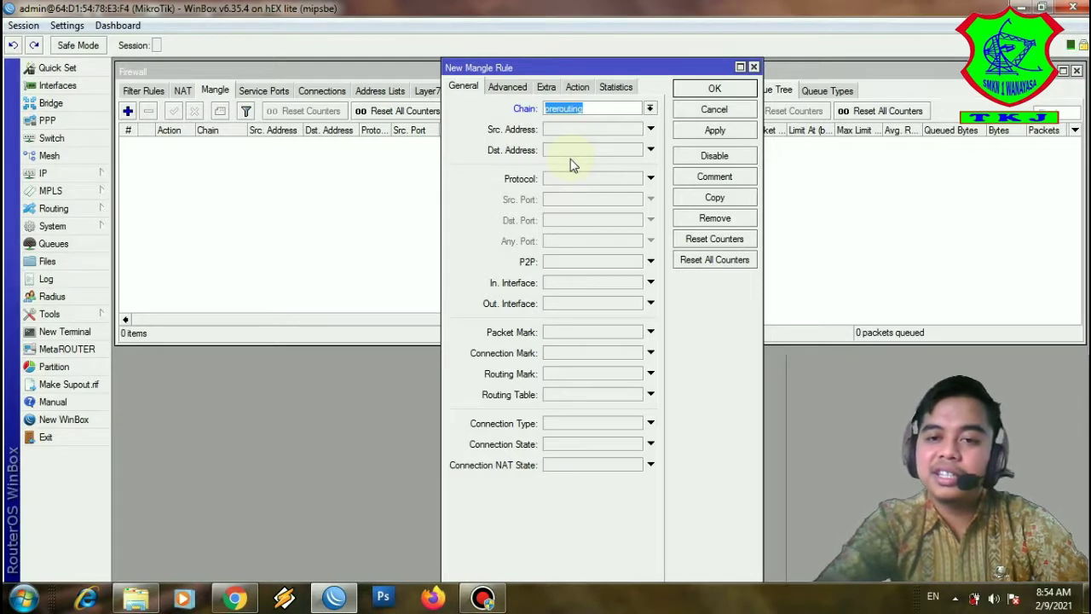
Set the new mangle rule's source address to 192.168.200.0/24
click(583, 131)
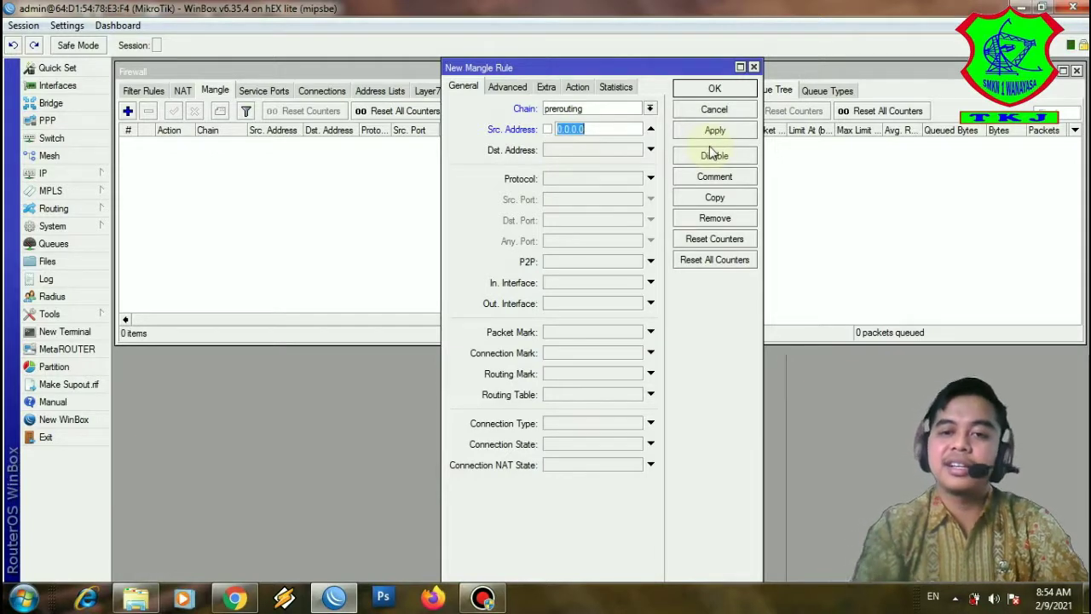
text(192.1)
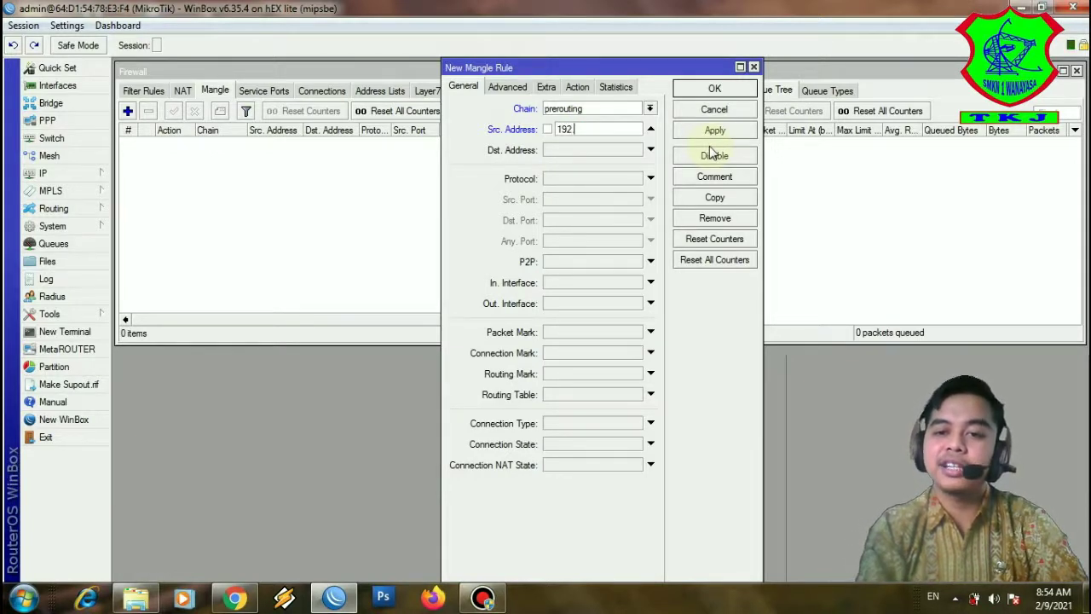
text(6)
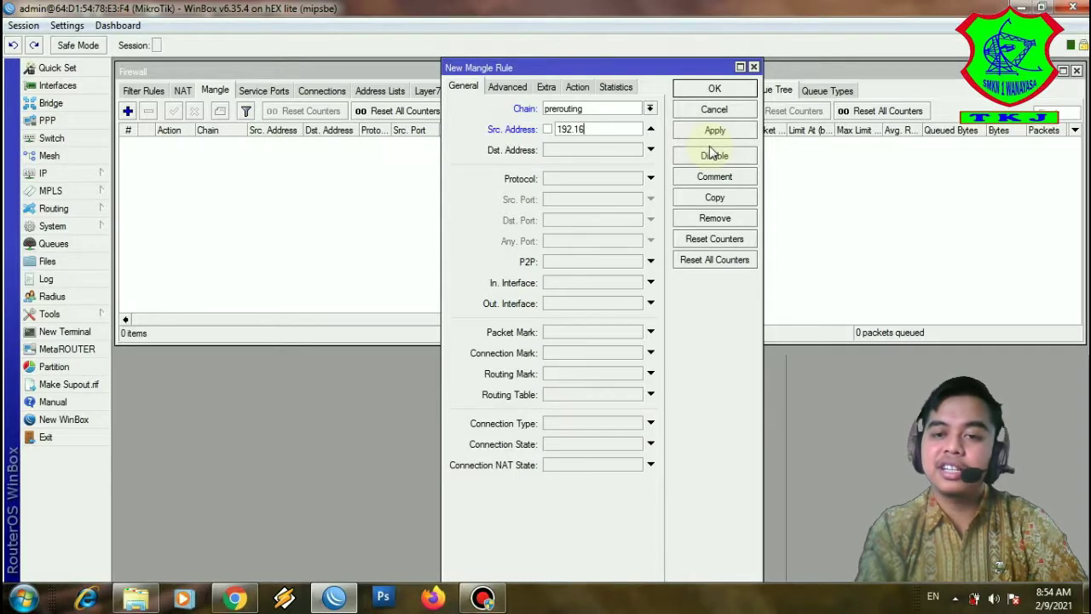
text(8.)
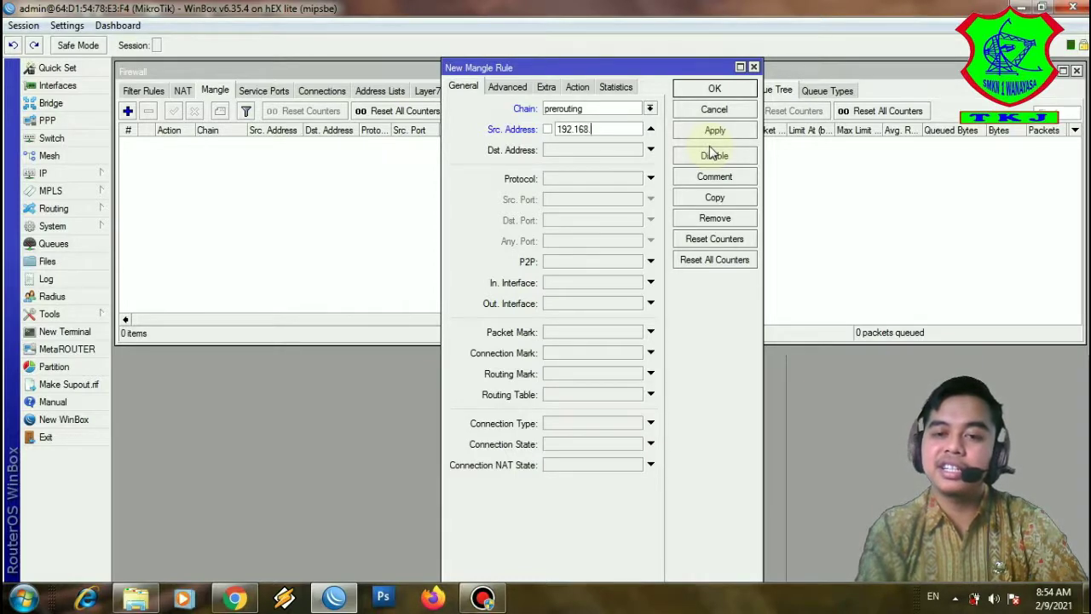
text(200.0/24)
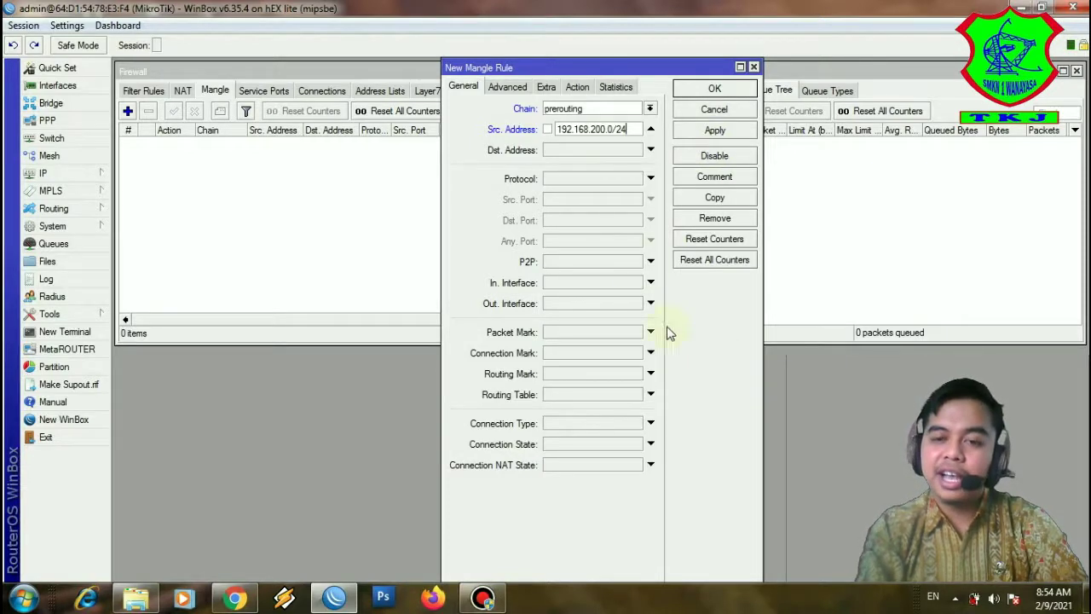
mouse_move(629, 129)
mouse_down()
mouse_move(550, 129)
mouse_move(631, 133)
mouse_up()
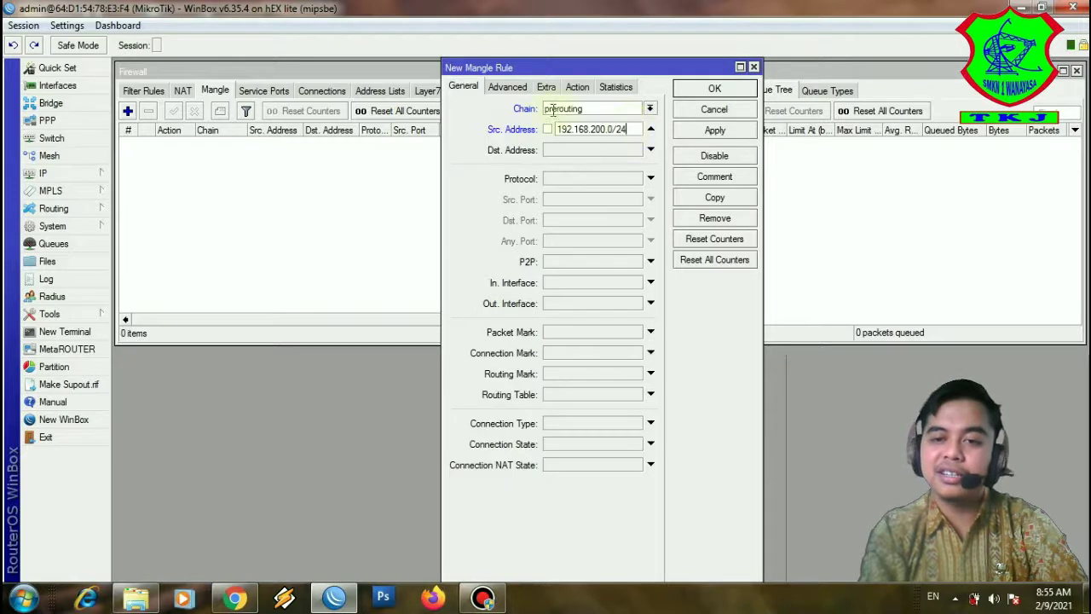
Set the new mangle rule's action to mark connection
click(509, 89)
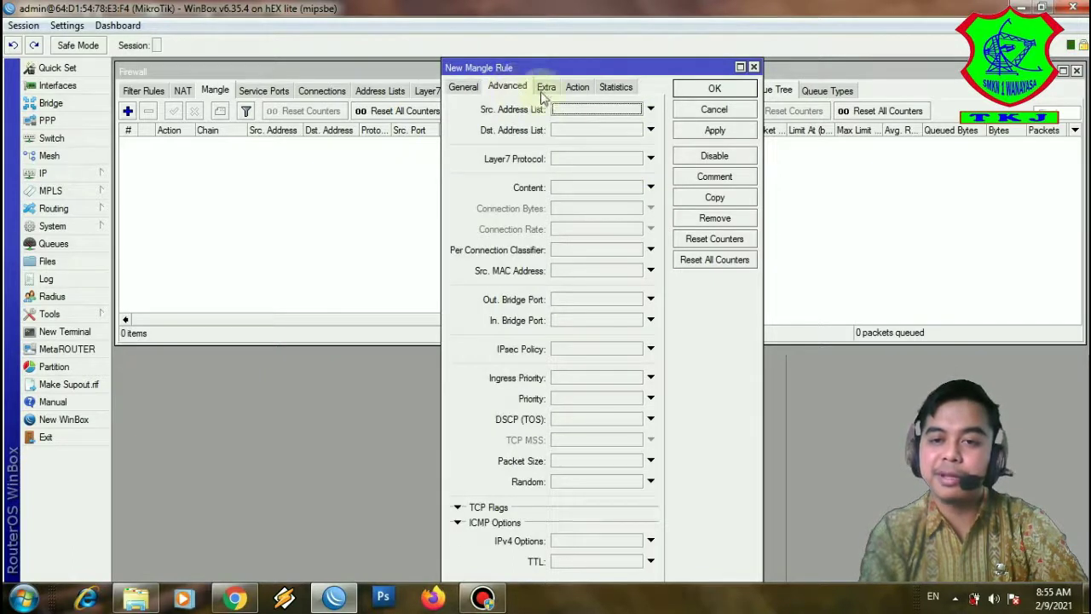
click(546, 89)
click(577, 87)
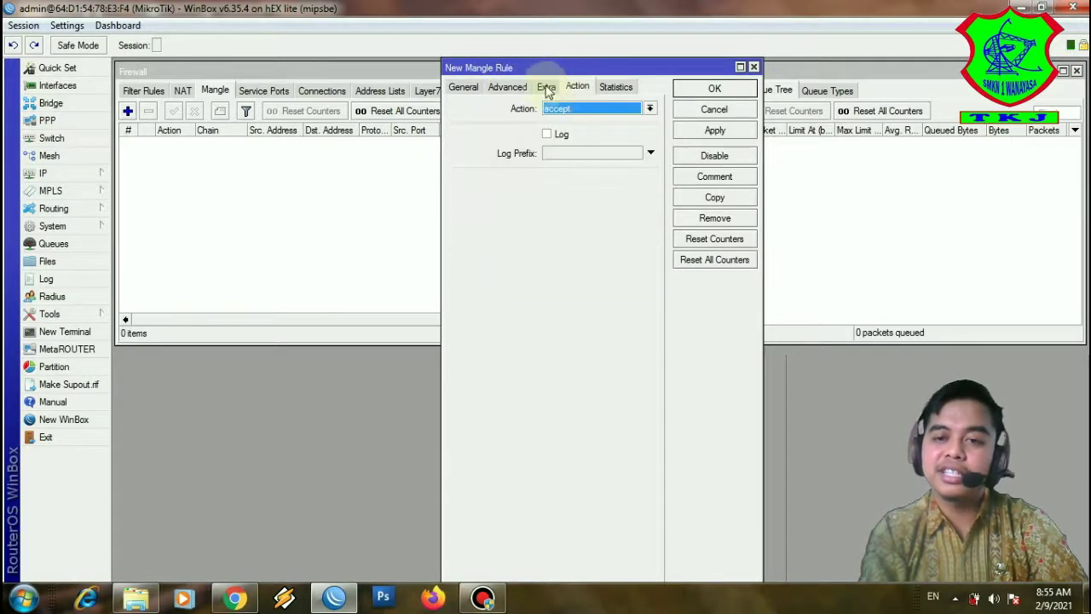
click(651, 110)
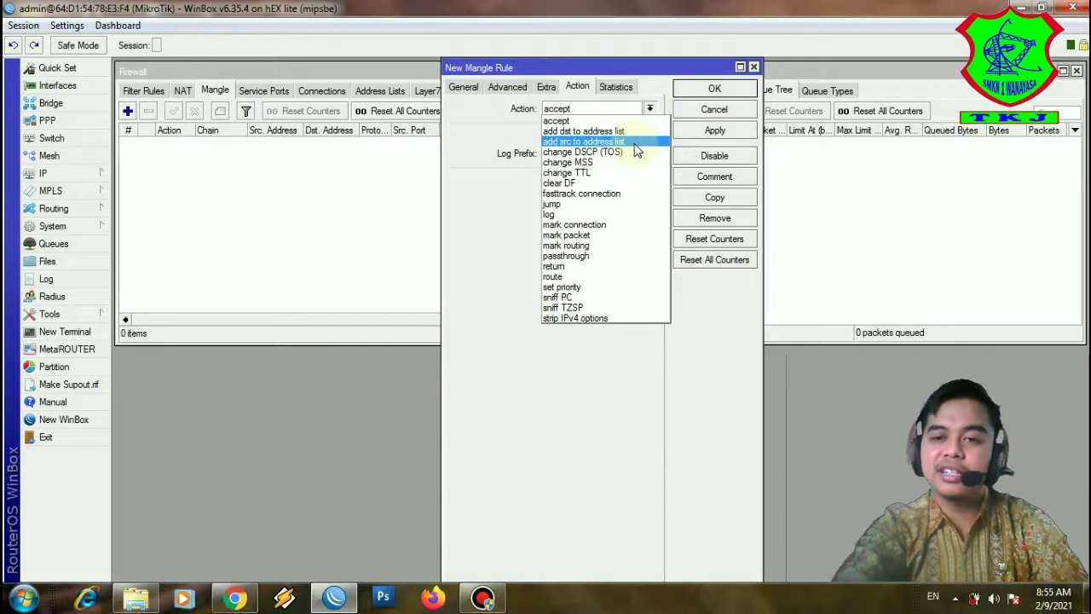
click(633, 225)
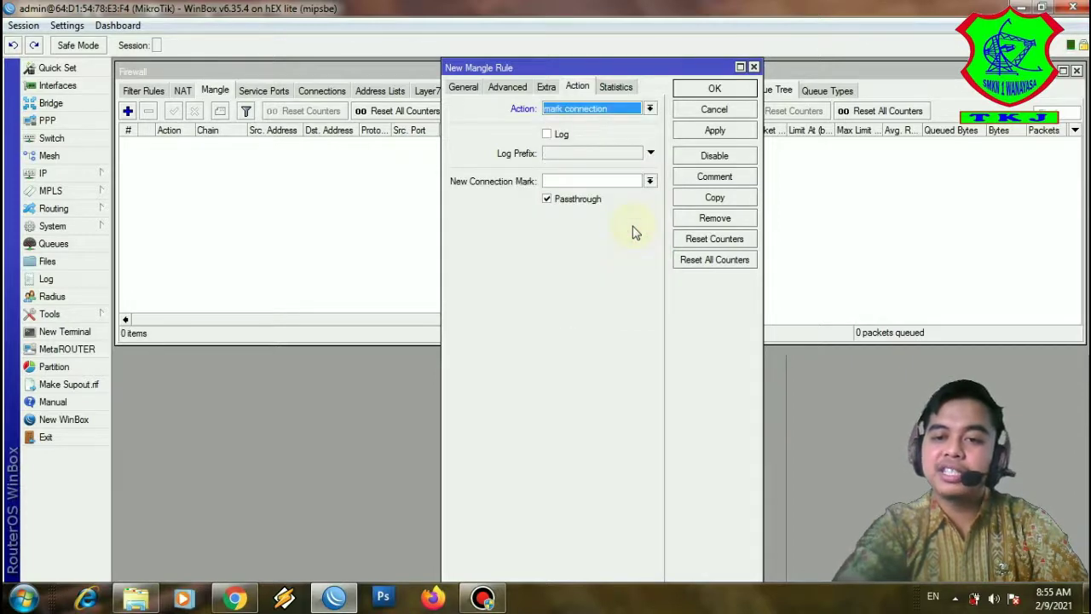
Name the new connection mark Limit-queuetree, save the rule, and widen the source address column to show the full address
click(604, 180)
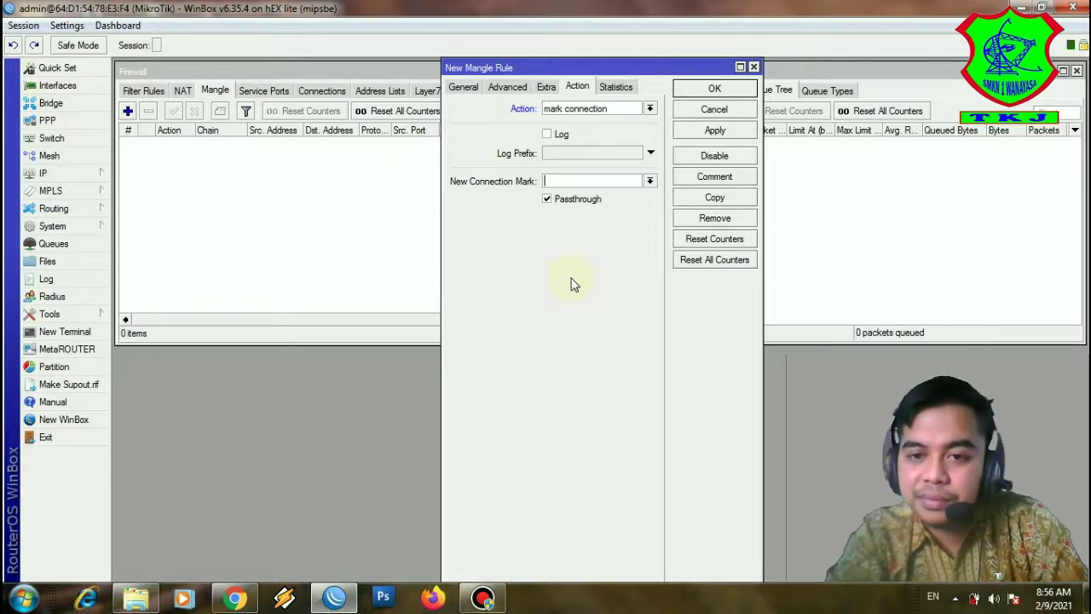
text(L)
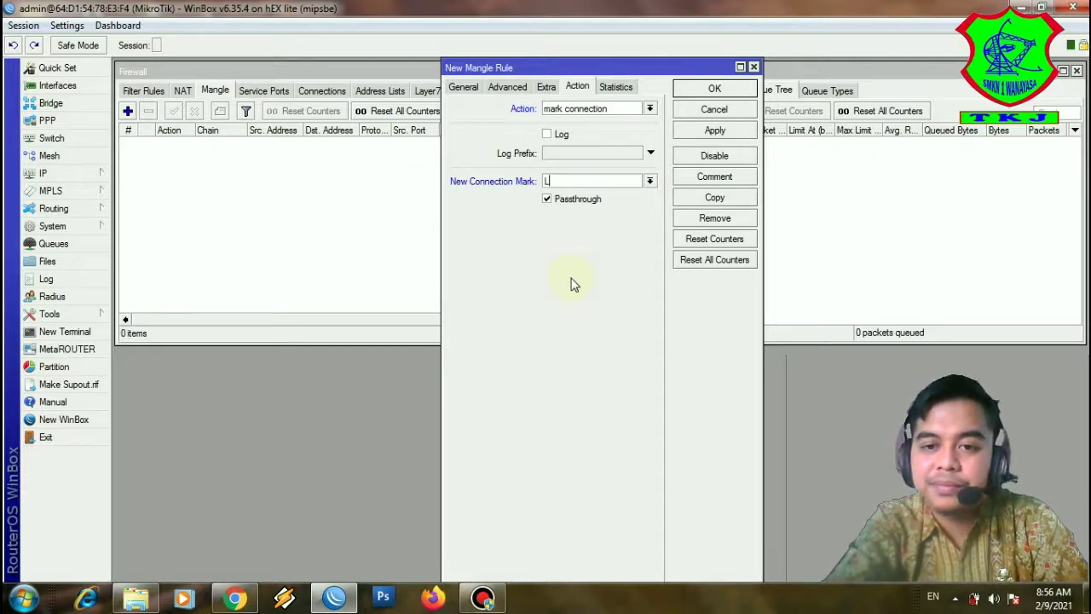
text(imit)
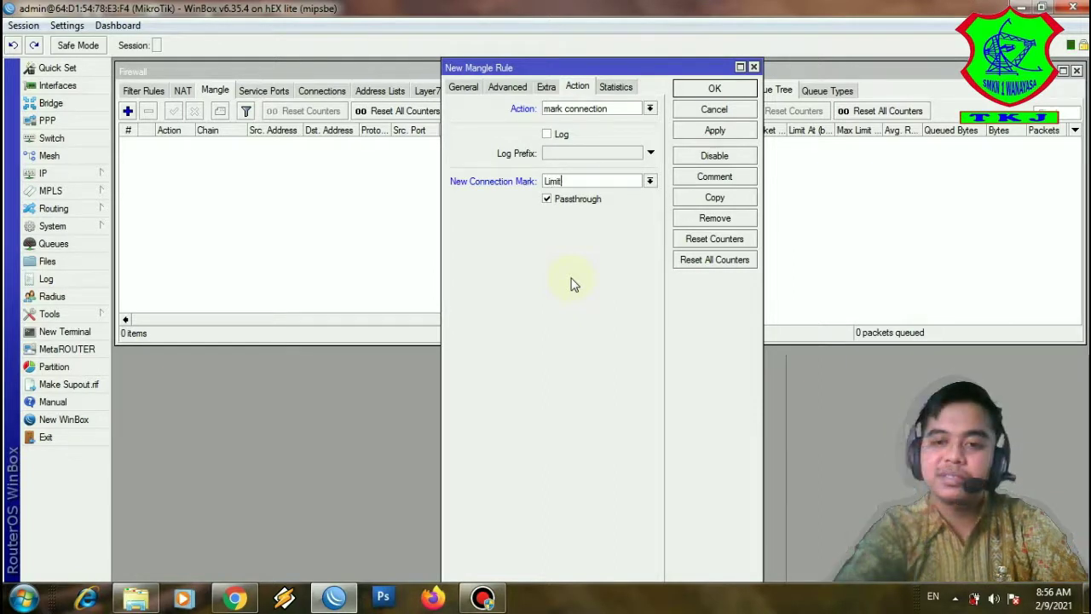
text(-que)
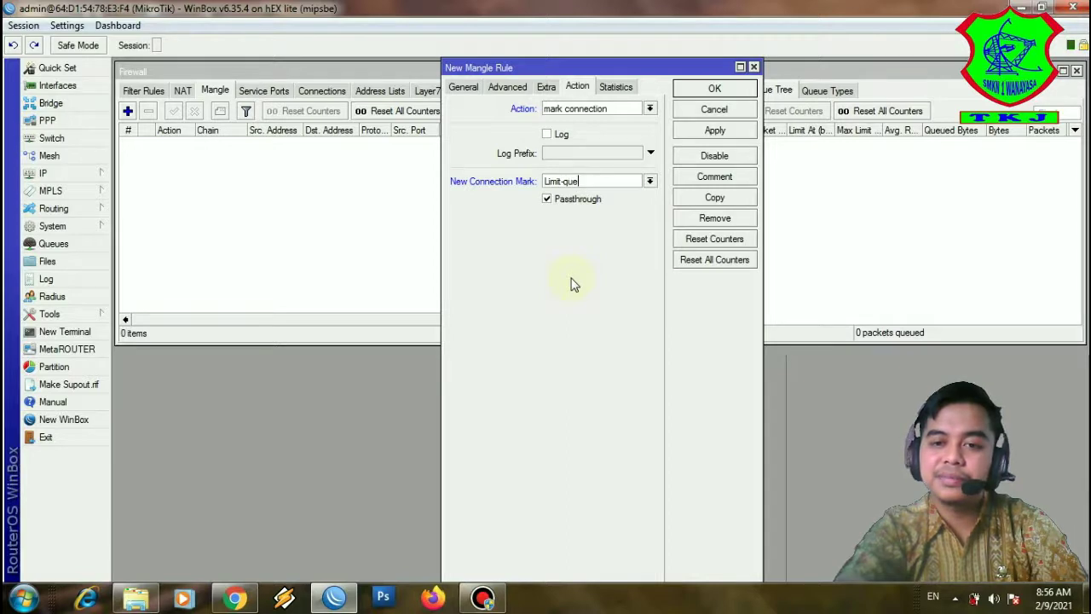
text(uetree)
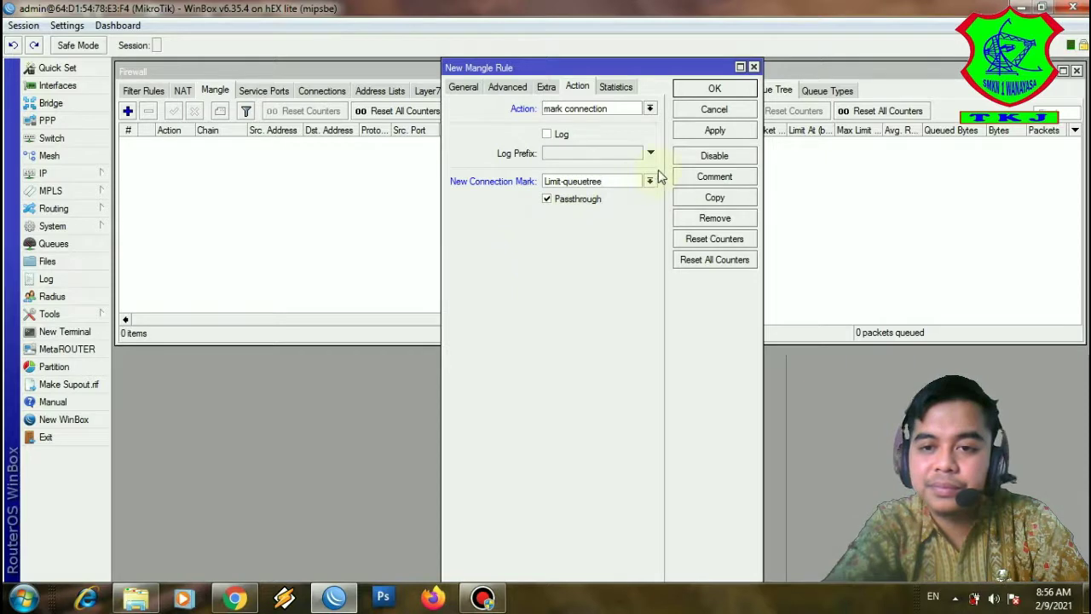
click(719, 134)
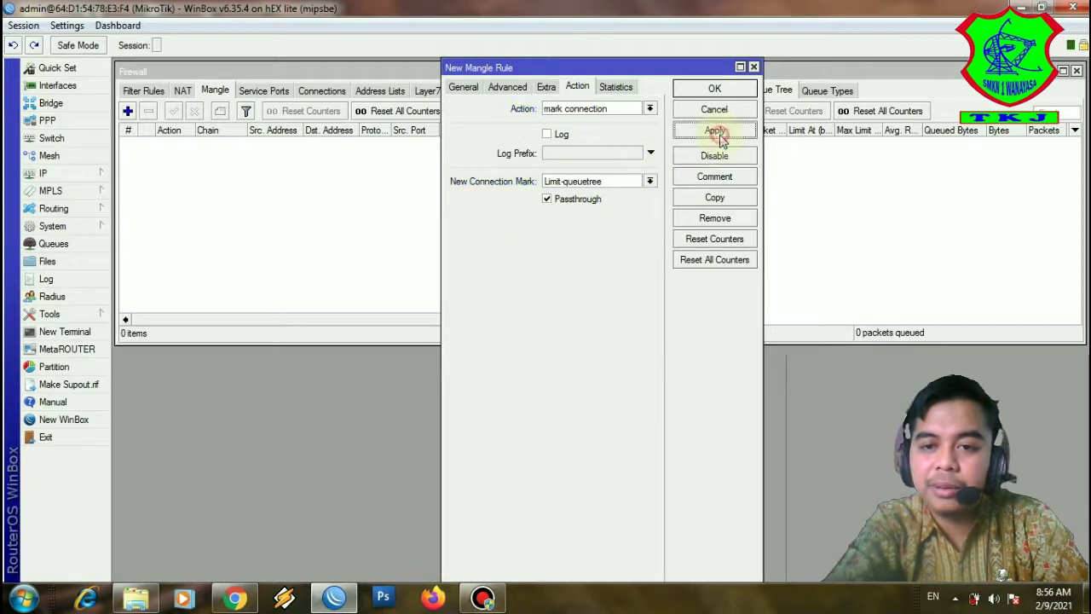
click(716, 88)
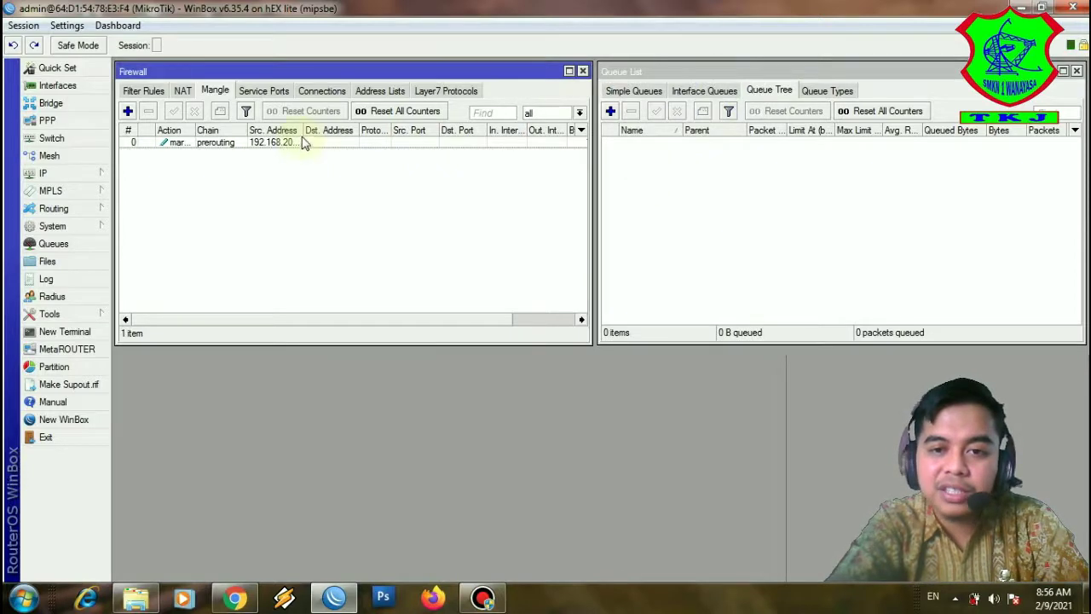
drag(303, 129, 349, 130)
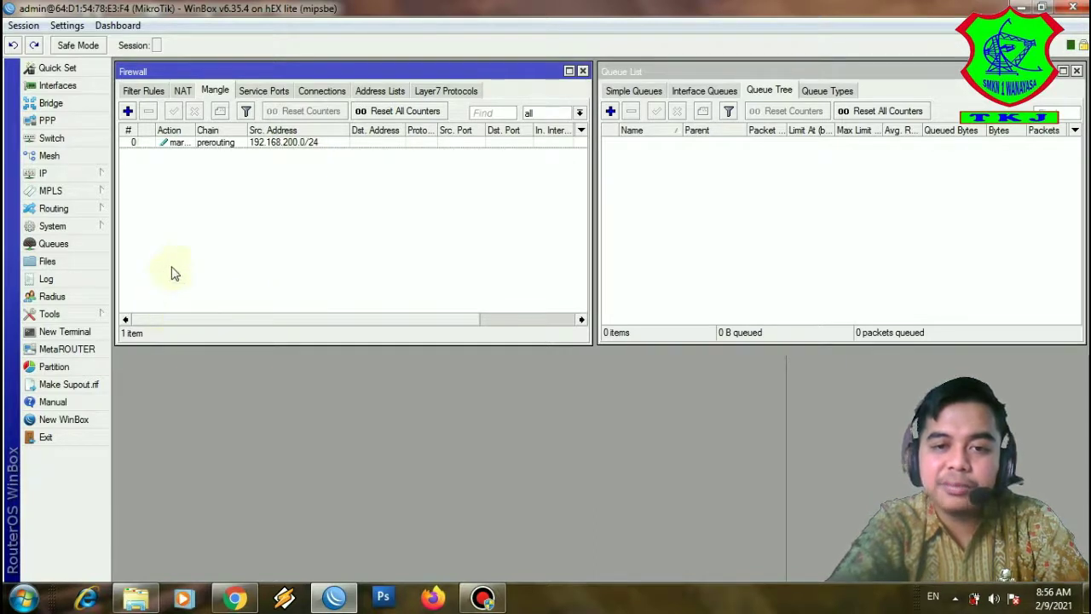
Start a second mangle rule on the prerouting chain and match it to the connection mark Limit-queuetree
click(128, 112)
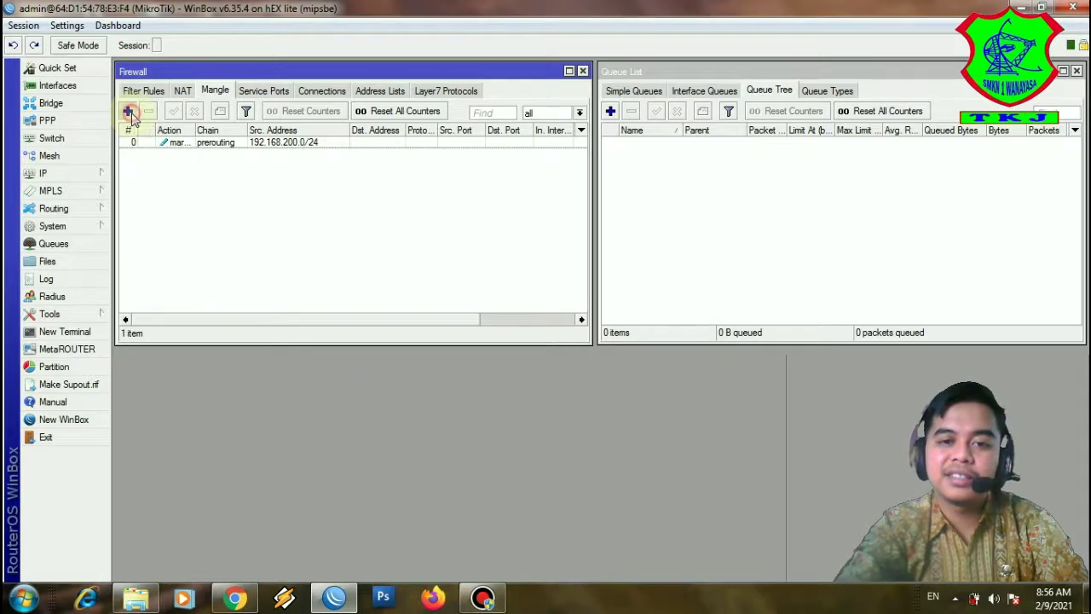
click(465, 87)
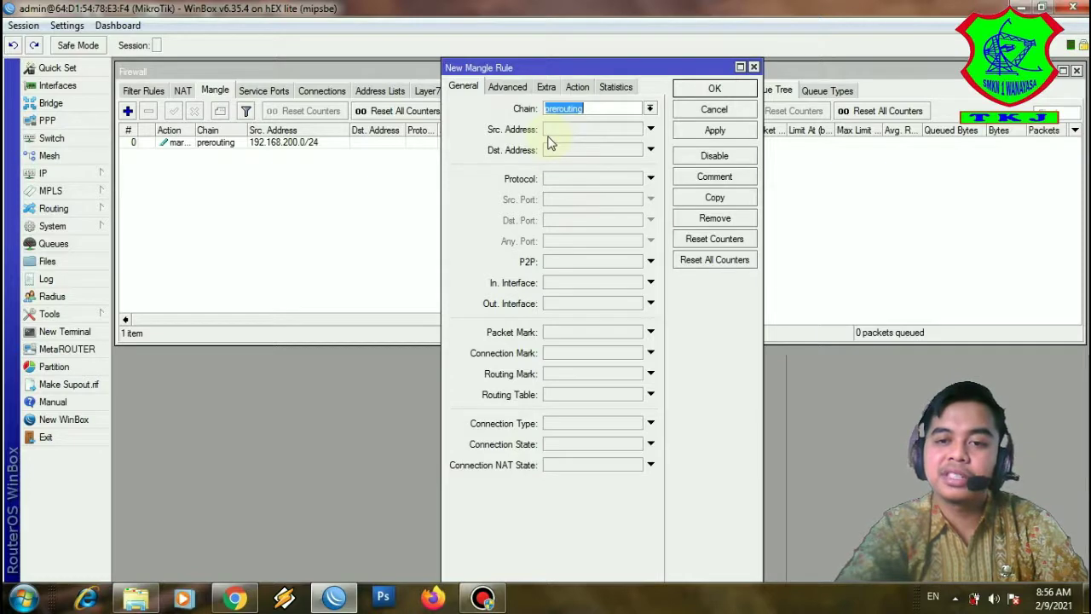
click(503, 89)
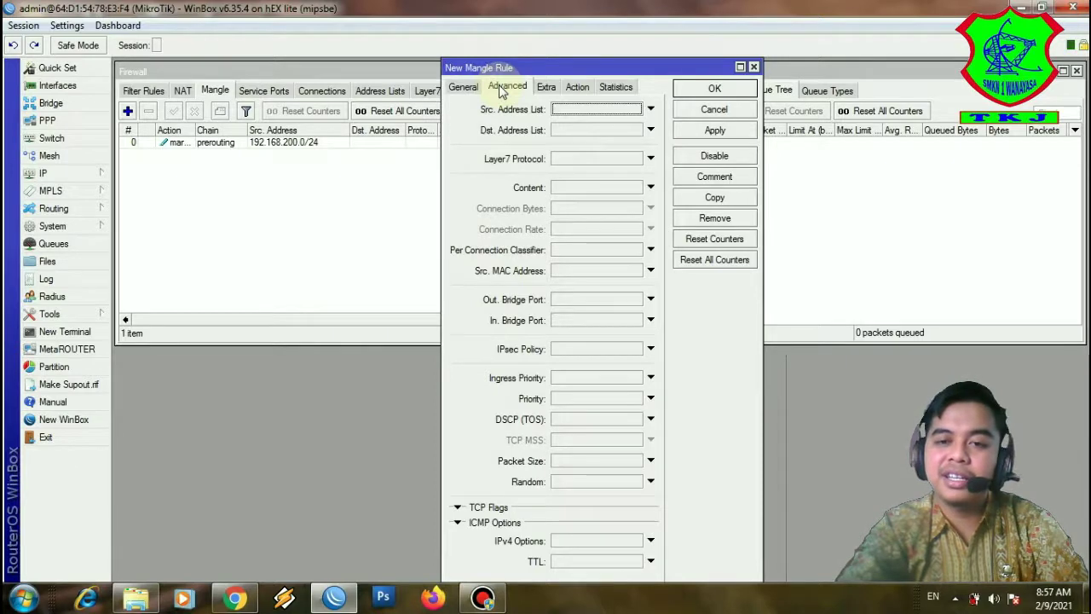
click(473, 92)
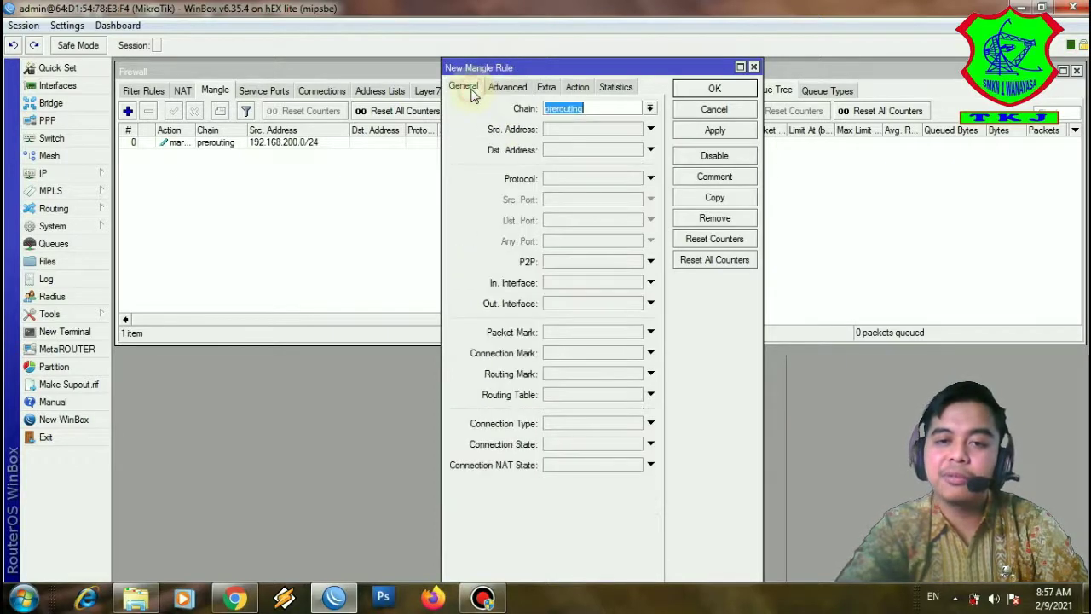
click(650, 331)
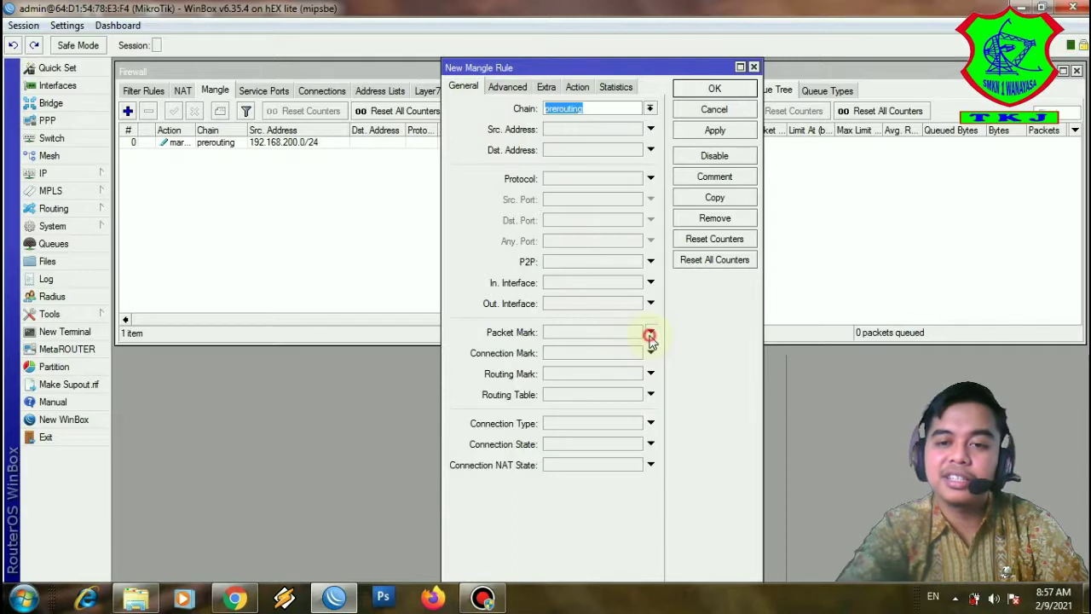
click(638, 333)
click(638, 332)
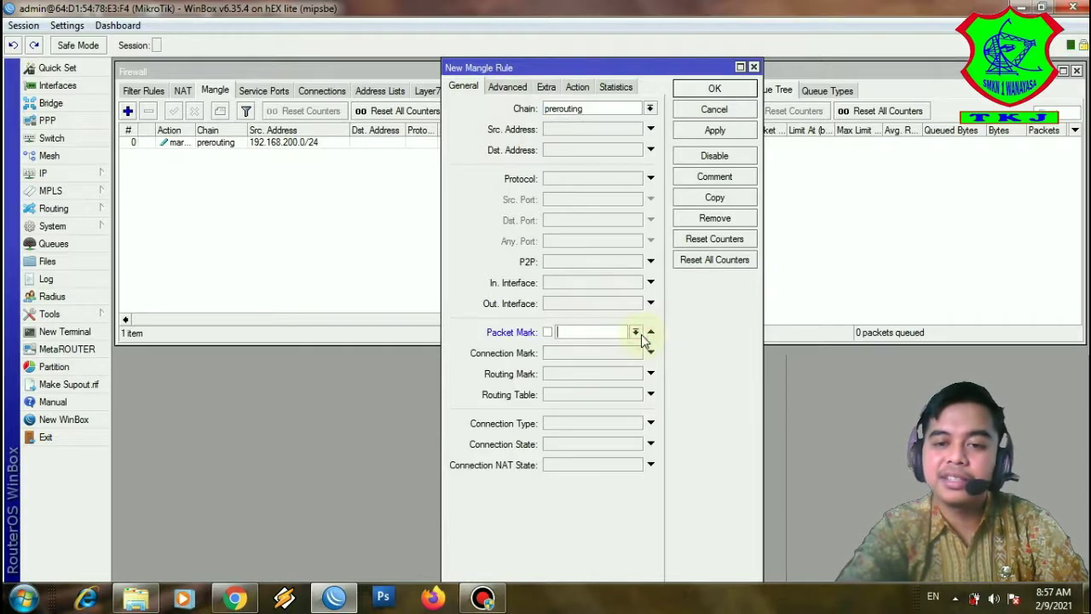
click(649, 332)
click(651, 353)
click(635, 353)
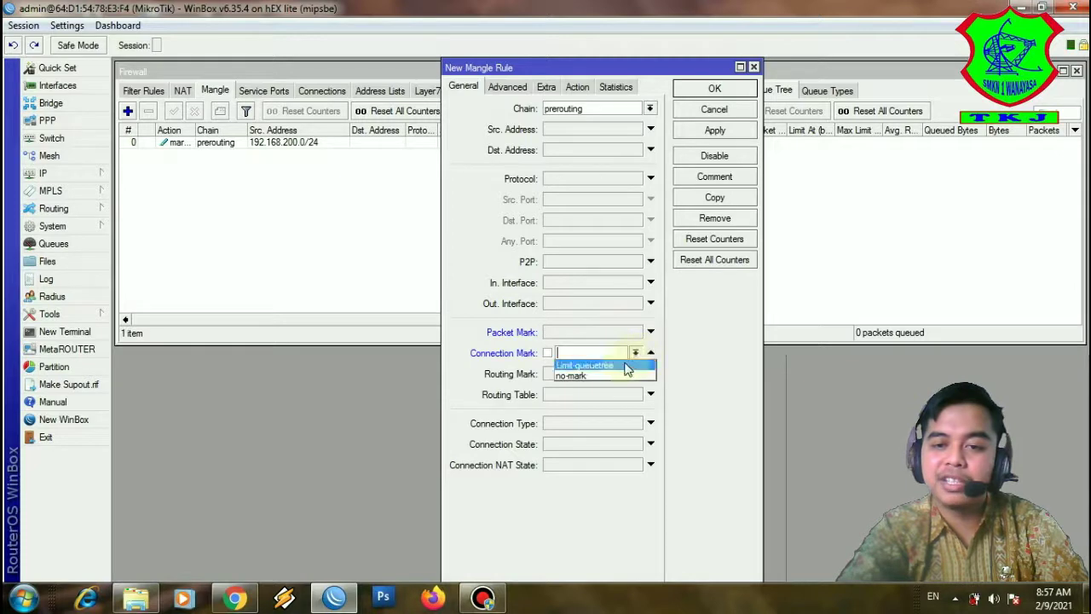
click(625, 365)
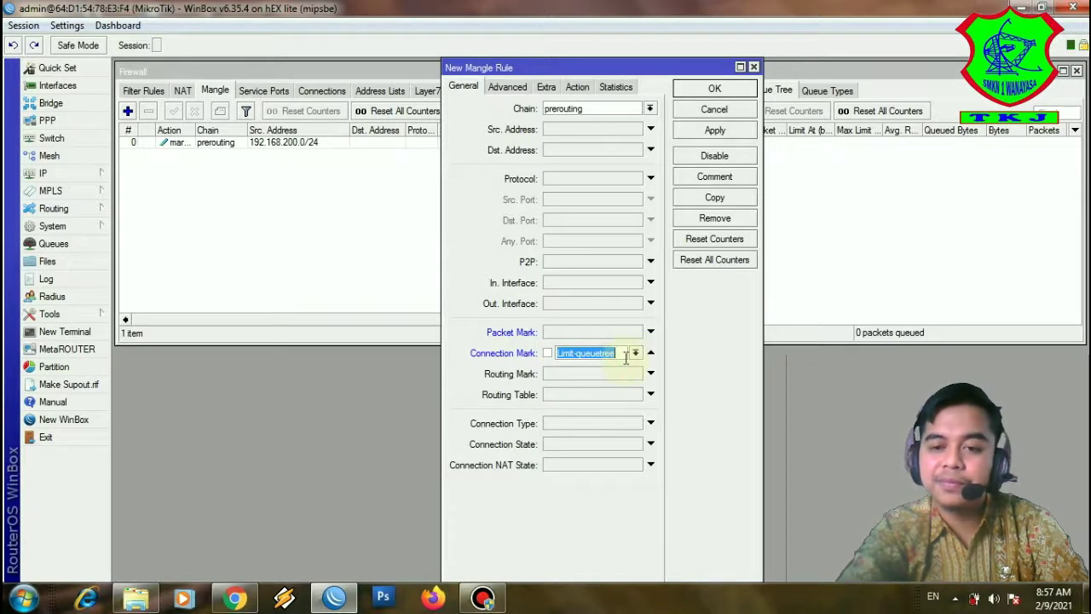
Set the new mangle rule's action to mark packet
click(506, 87)
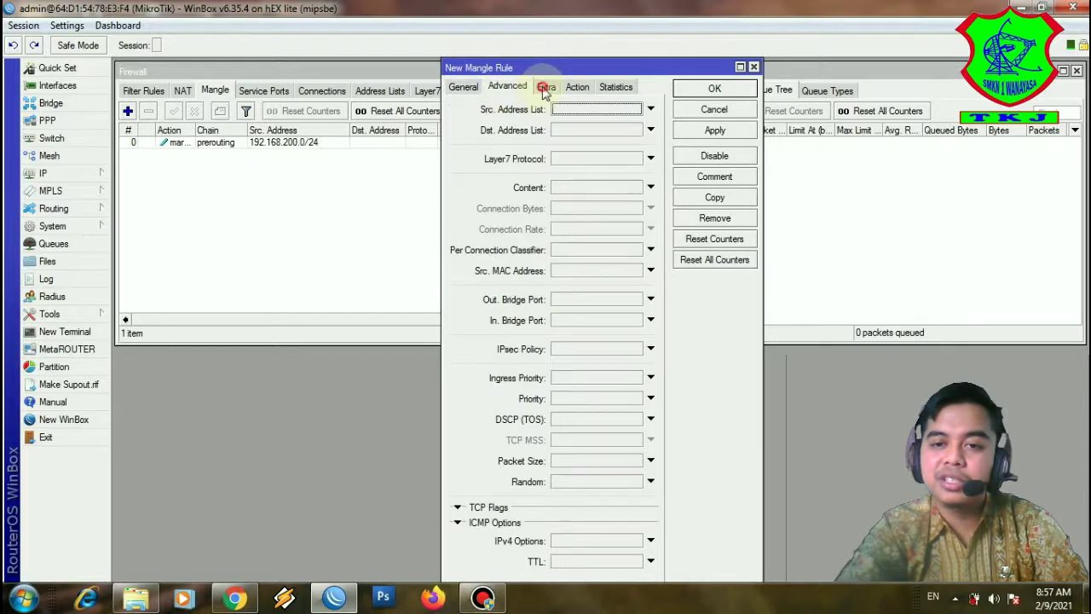
click(546, 87)
click(577, 87)
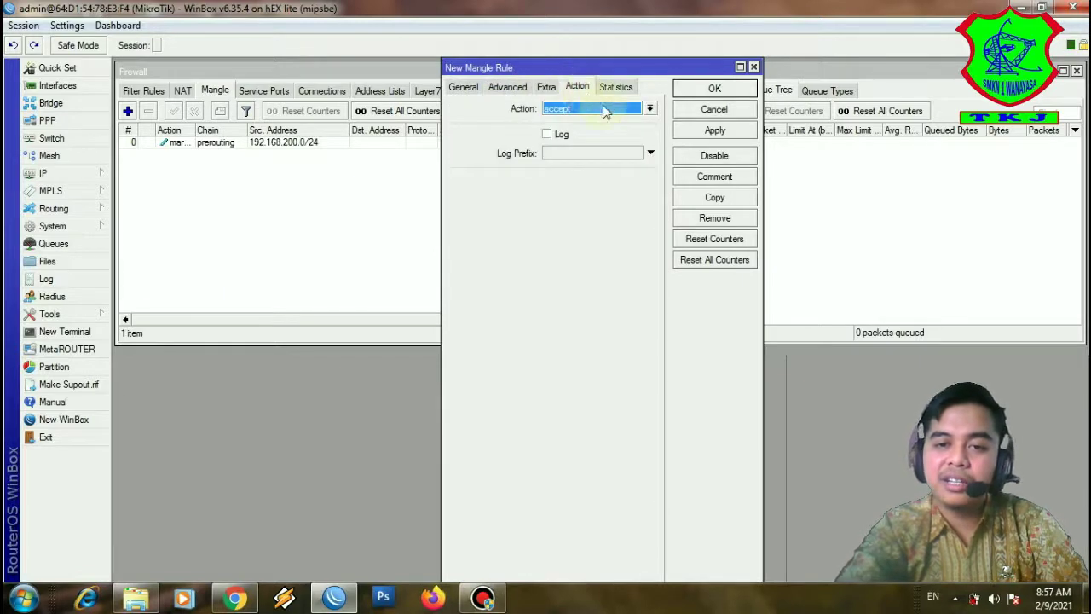
click(650, 109)
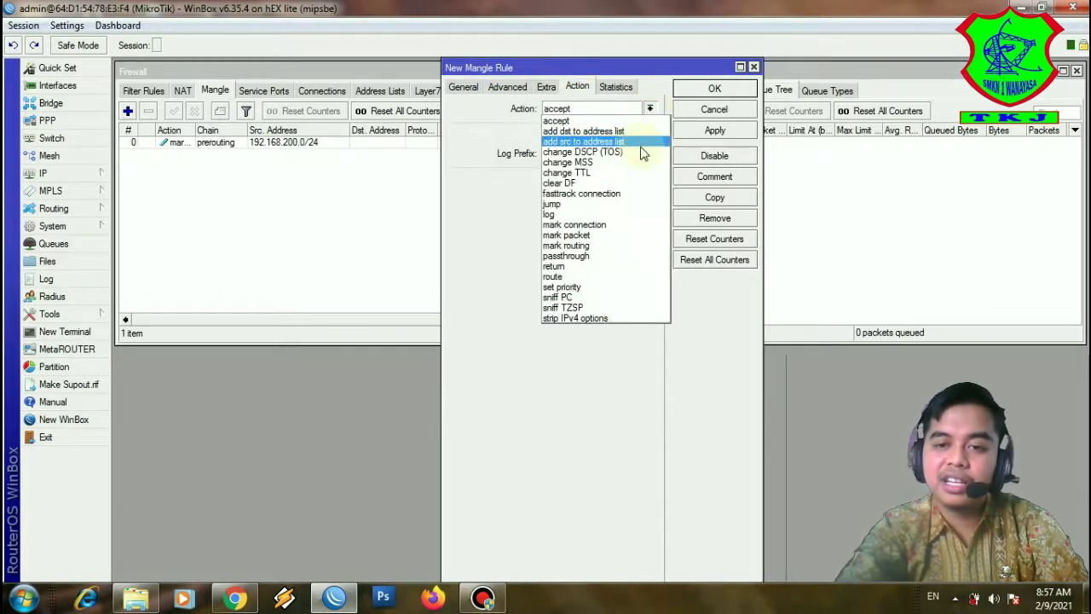
click(619, 236)
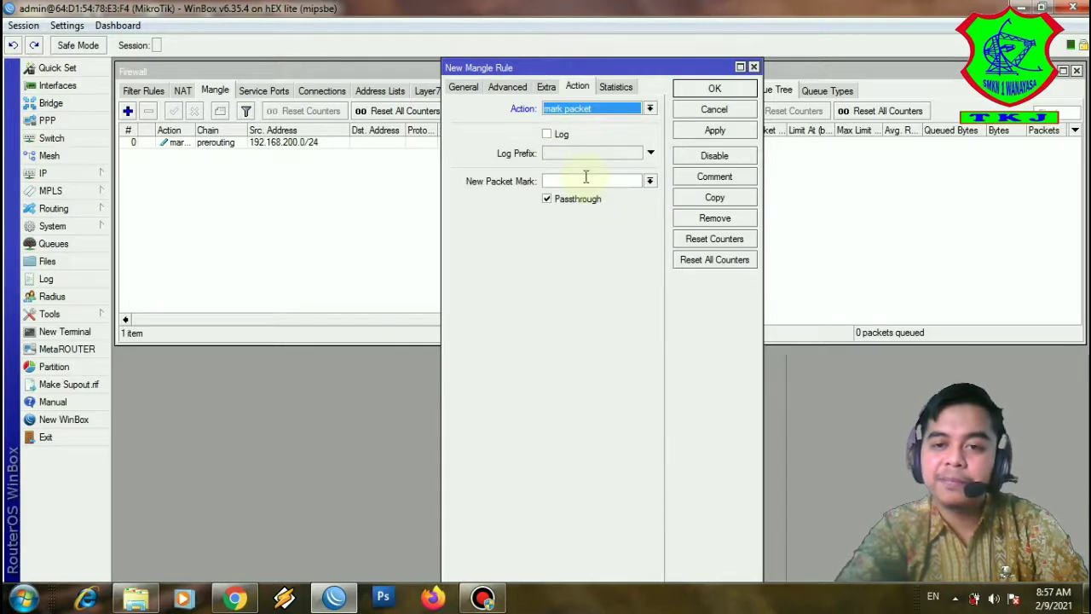
Name the new packet mark Packet-Queuetree and save the mangle rule
click(586, 180)
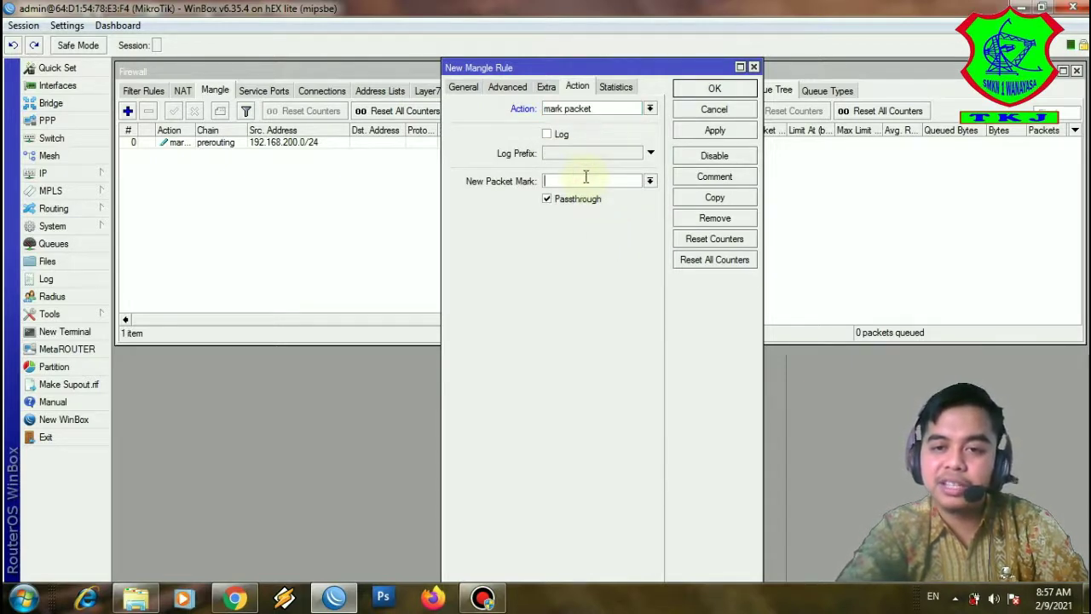
text(Packet)
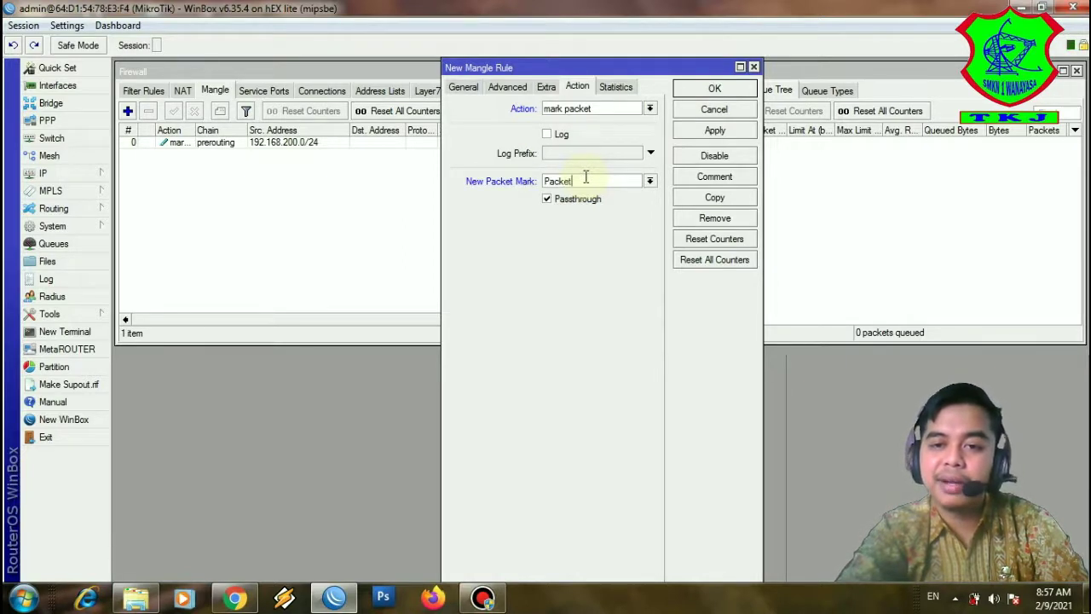
text(-Queue)
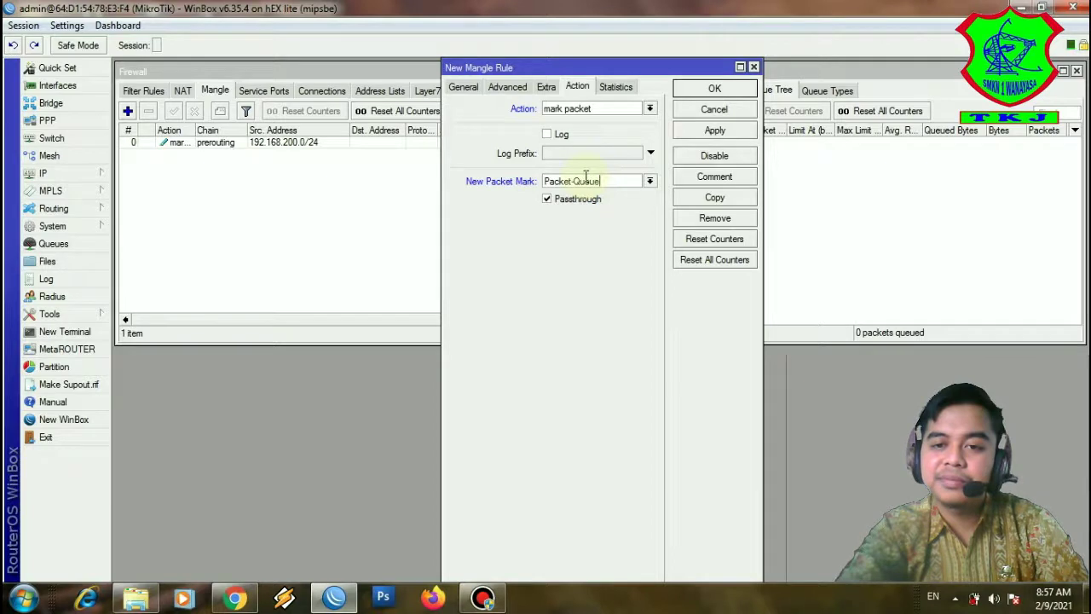
text(tree)
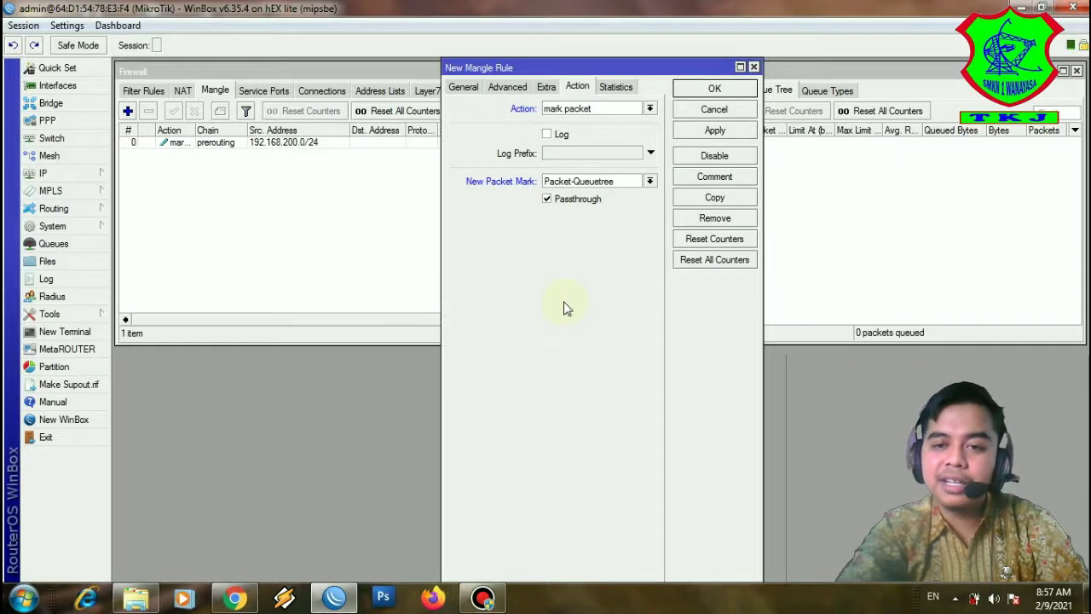
click(729, 137)
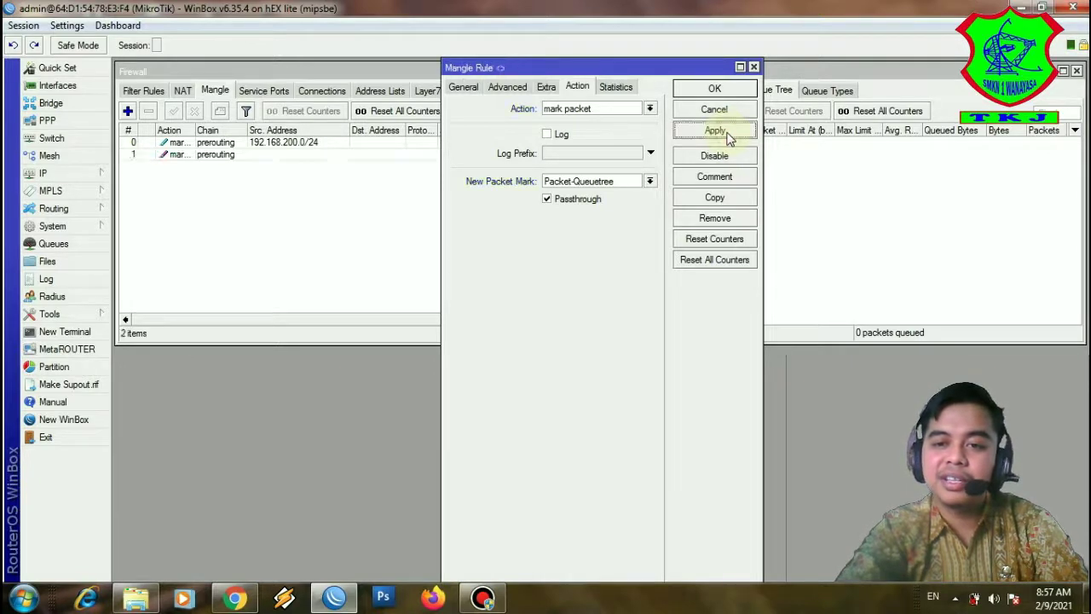
click(714, 88)
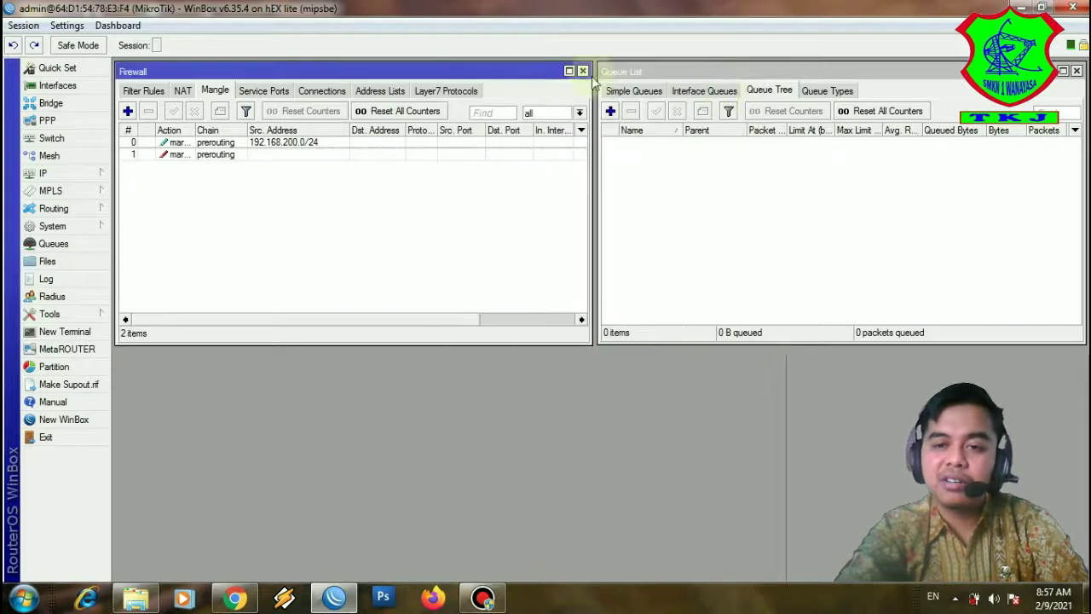
click(332, 155)
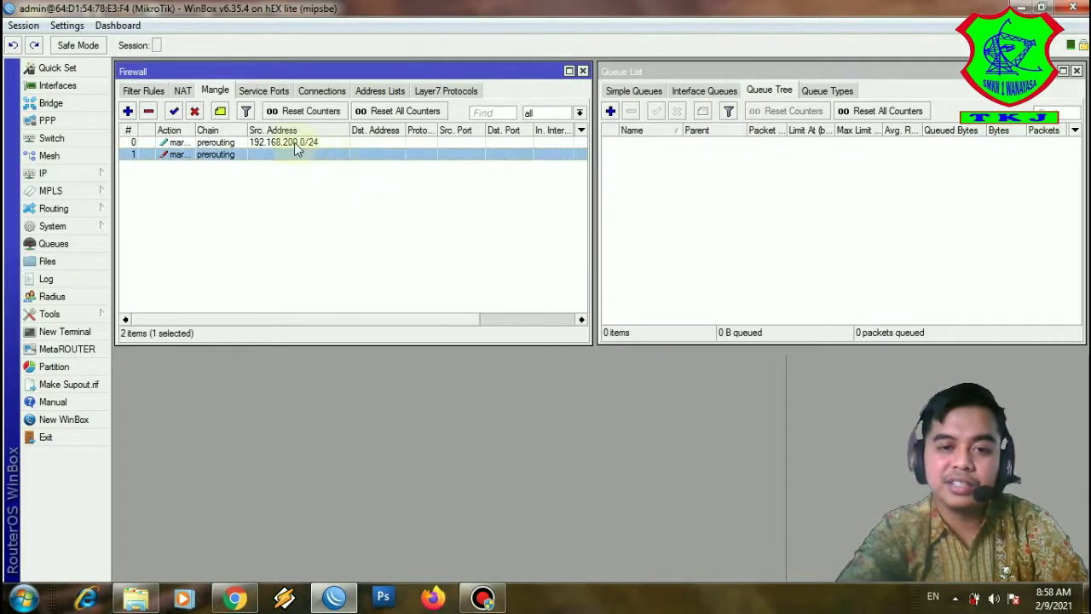
click(294, 143)
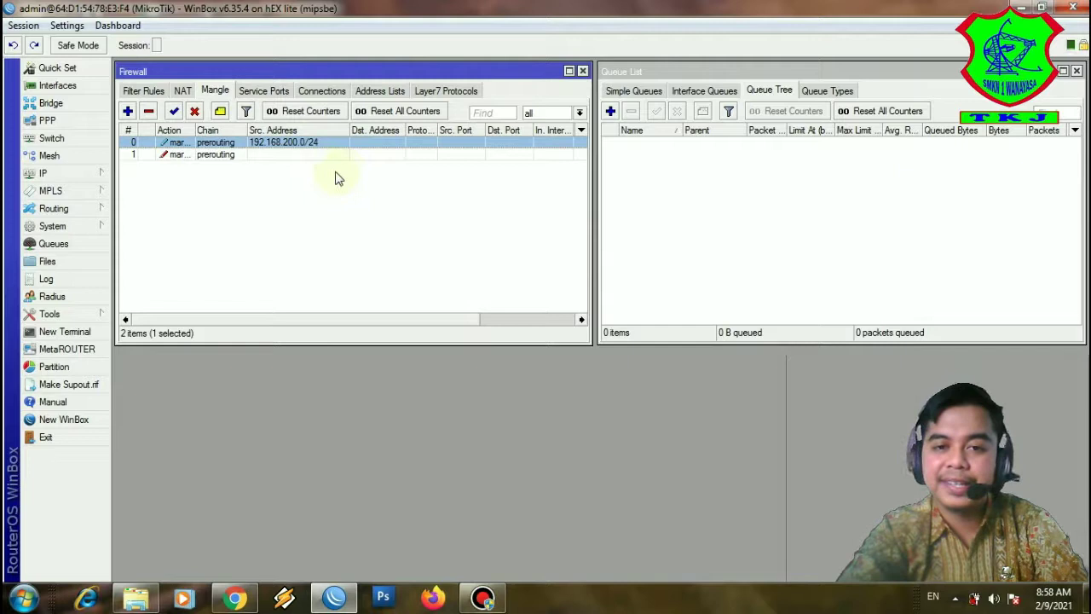
Start a new queue tree entry named Klien 1 with parent global and packet mark Packet-Queuetree
click(779, 91)
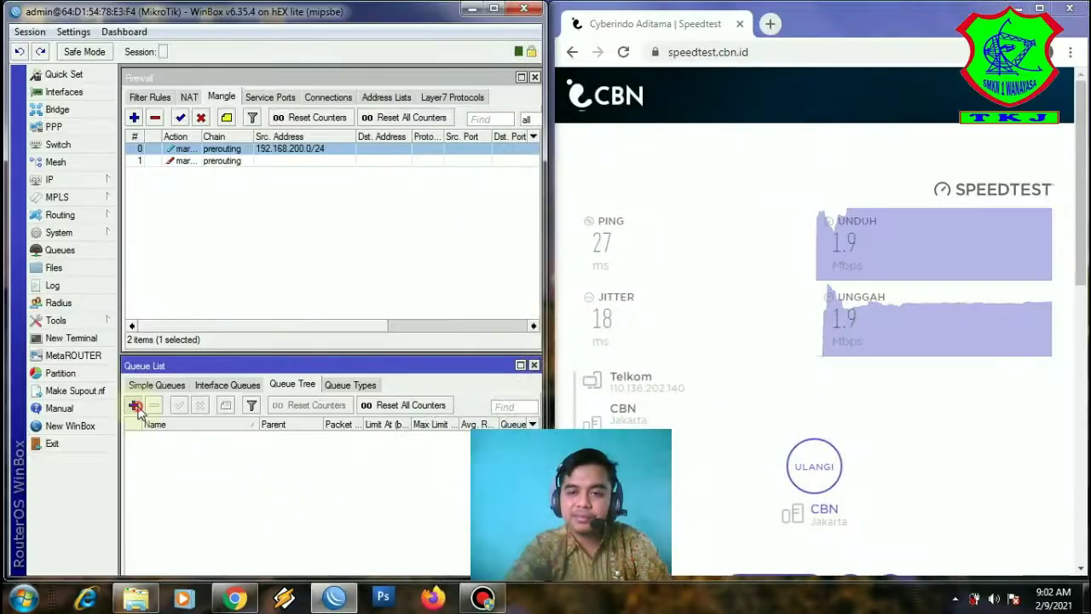
click(135, 405)
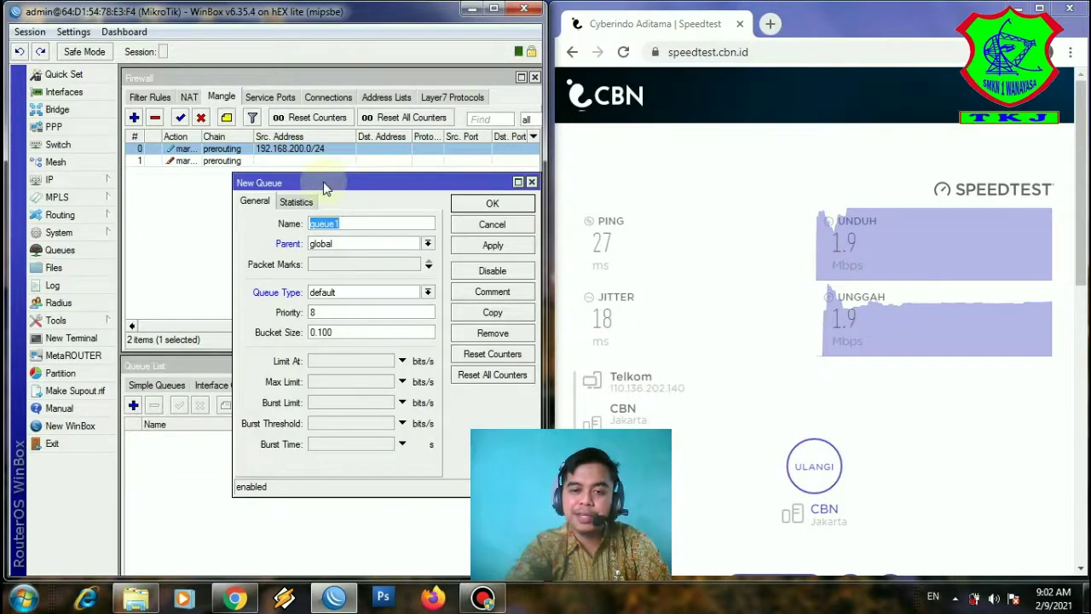
text(Klien 1)
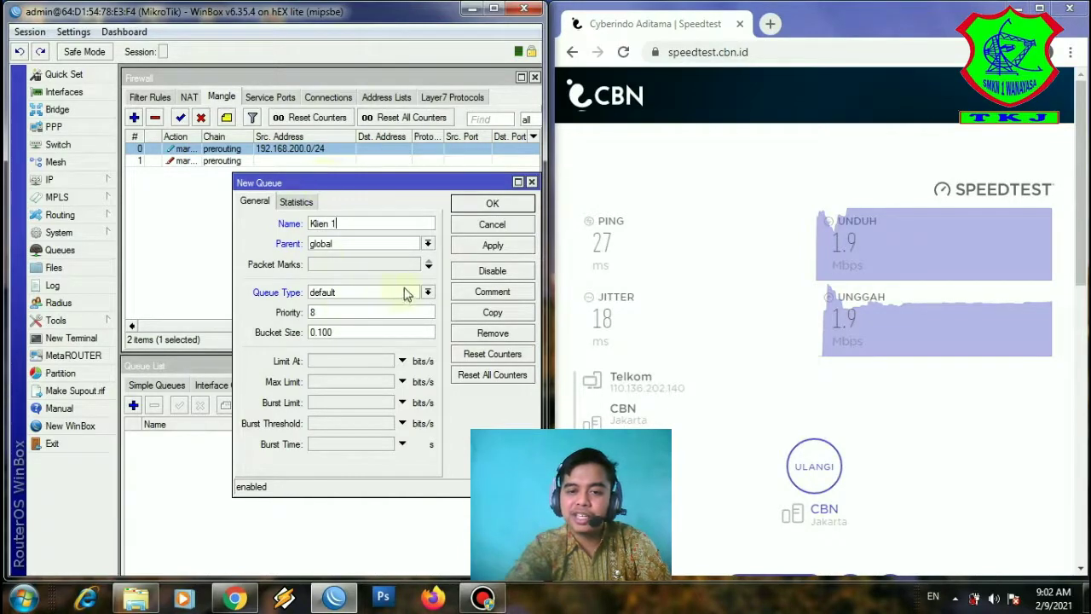
click(427, 243)
click(383, 309)
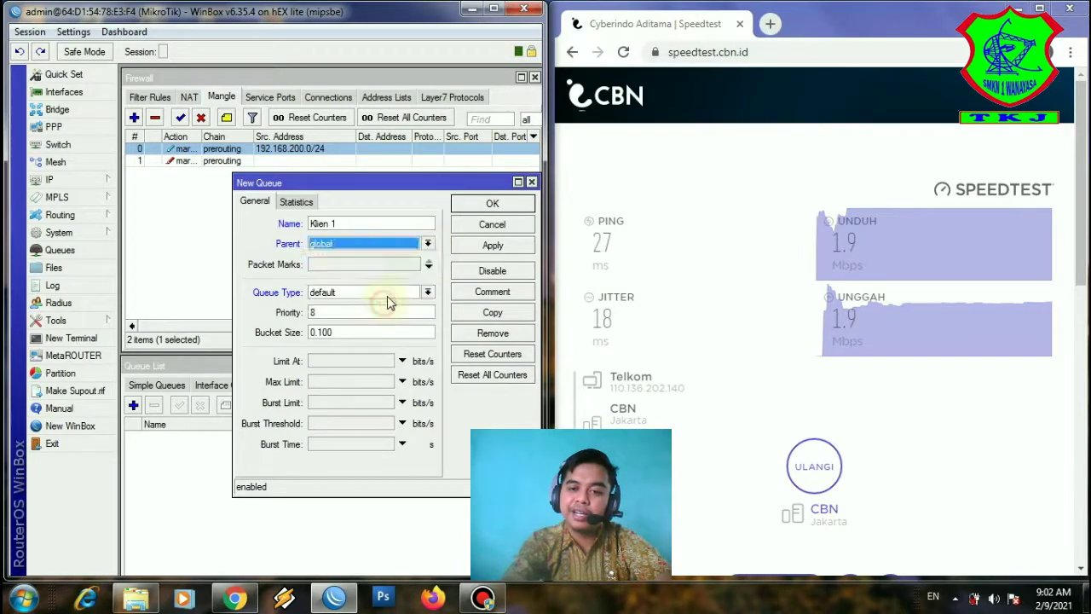
click(398, 266)
click(414, 264)
click(401, 289)
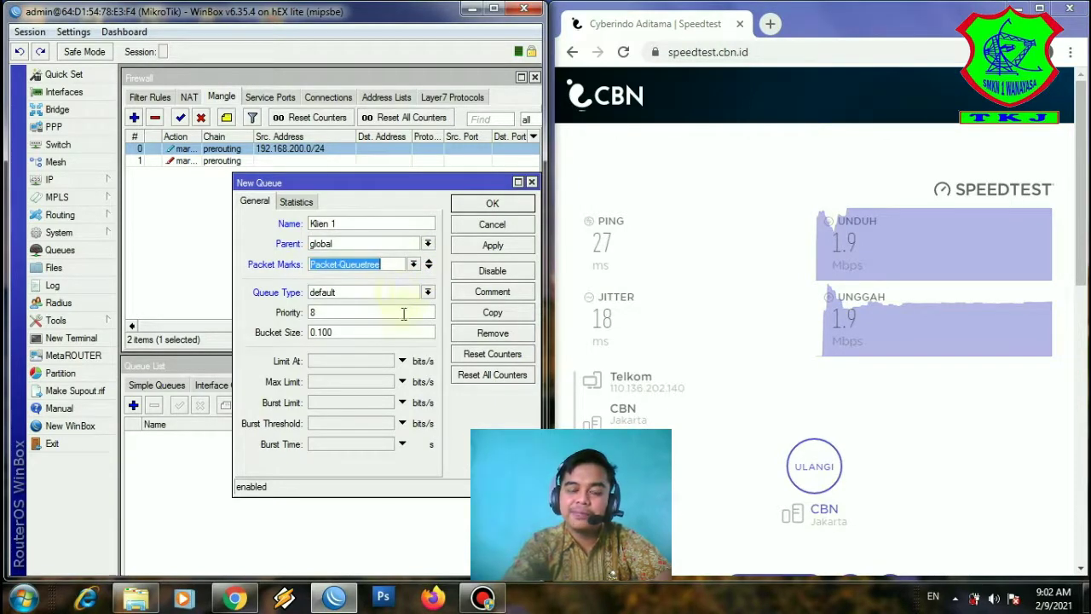
Set the Klien 1 queue's max limit to 2M, save it, and rerun the CBN speed test in the browser
click(381, 383)
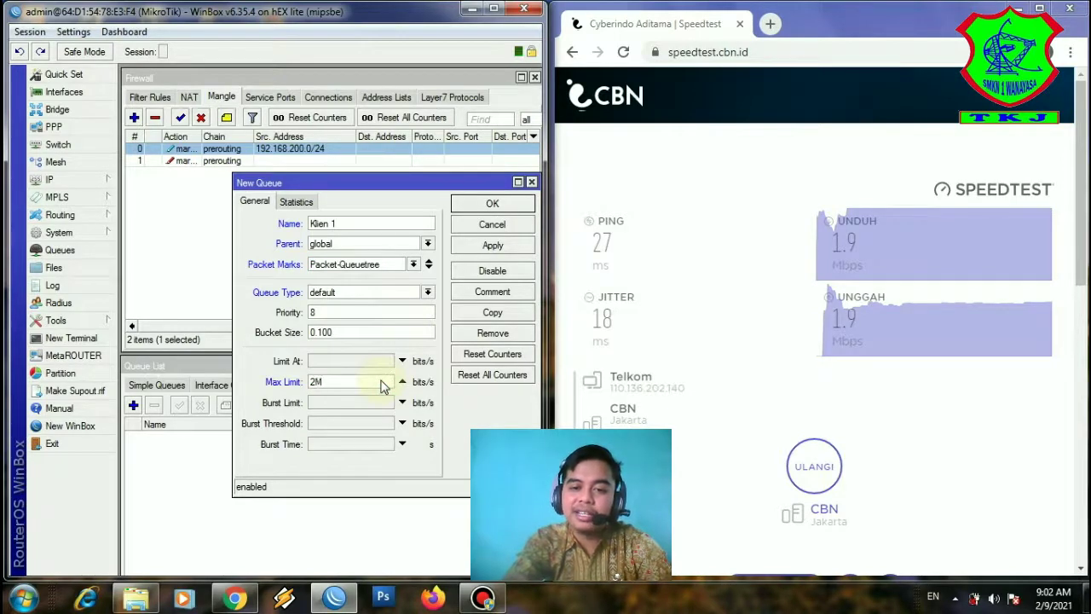
text(2M)
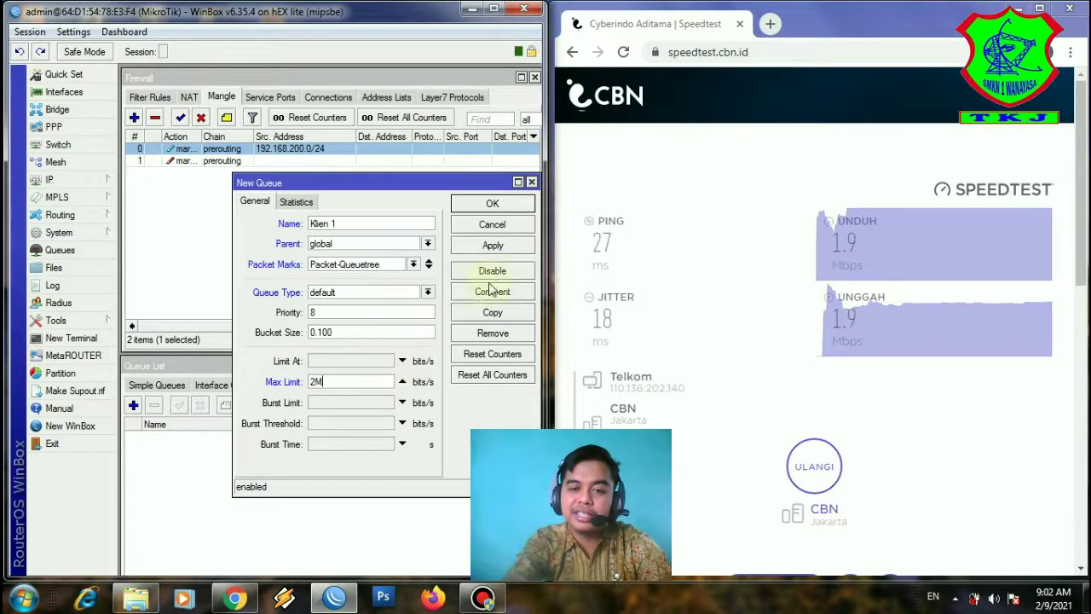
click(493, 246)
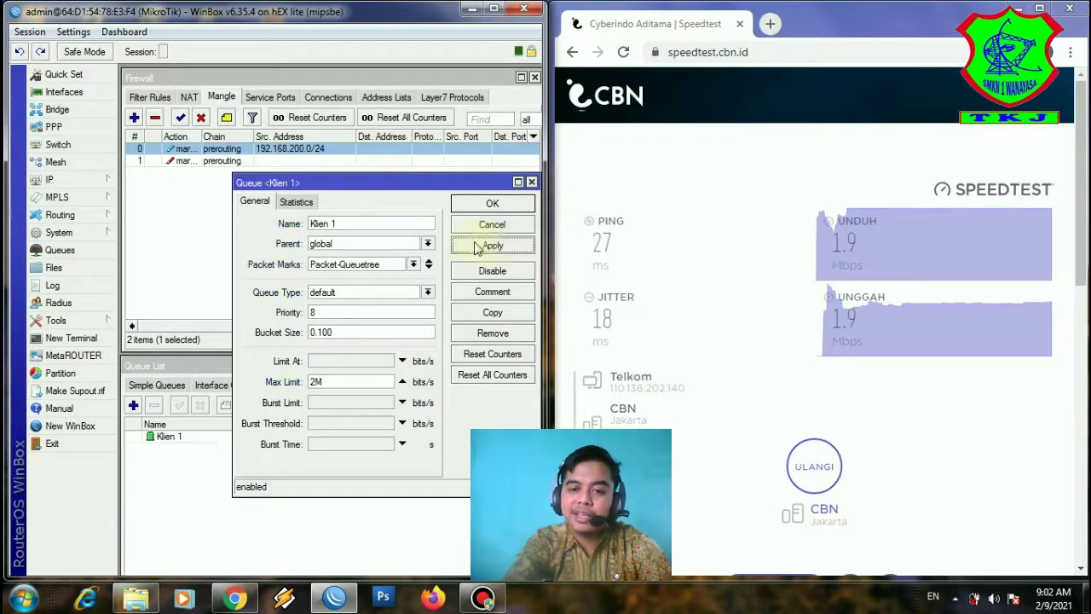
click(496, 205)
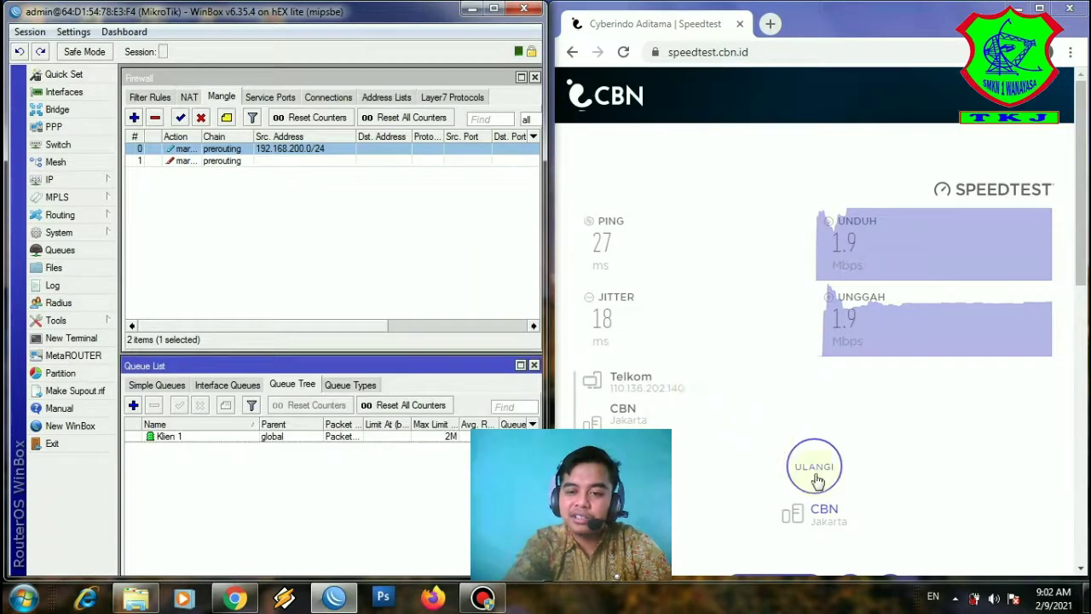
click(814, 469)
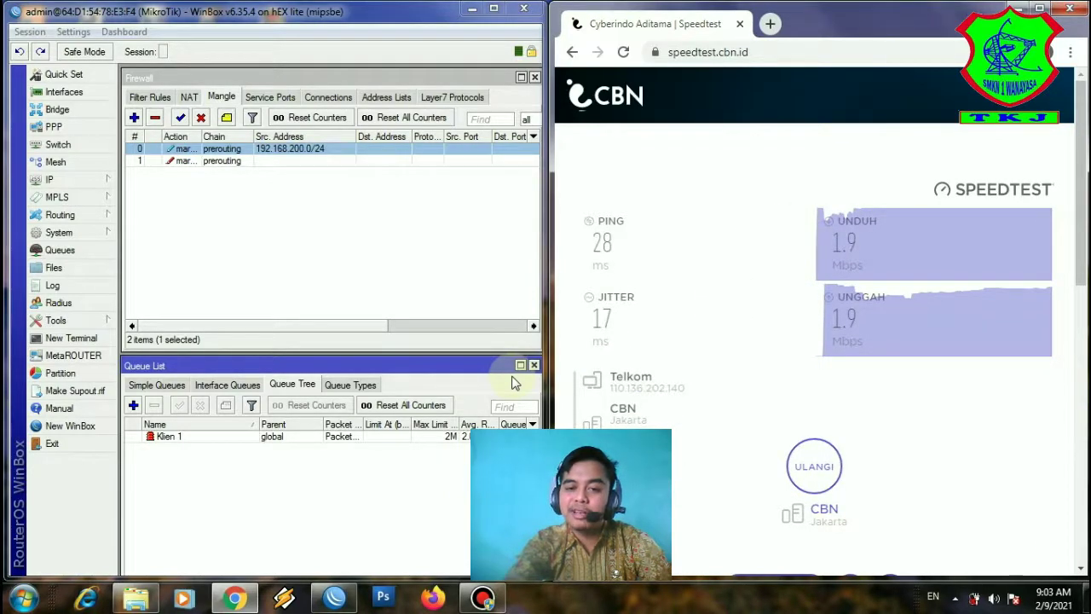
Change the Klien 1 queue's max limit to 1M in WinBox, save it, and repeat the CBN speed test in the browser
double_click(243, 441)
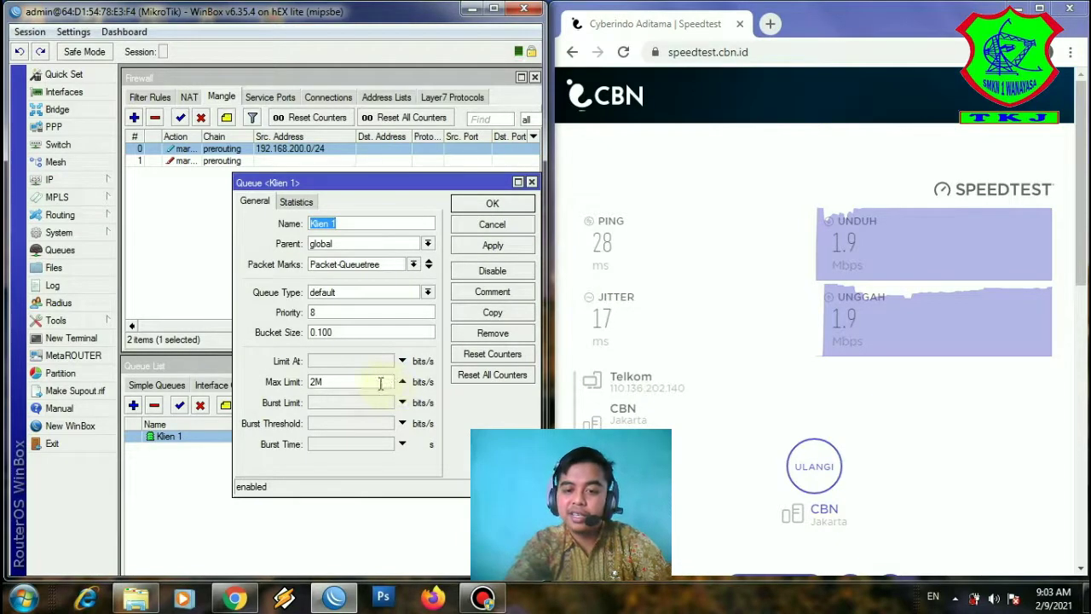
click(317, 381)
key(BackSpace)
text(1)
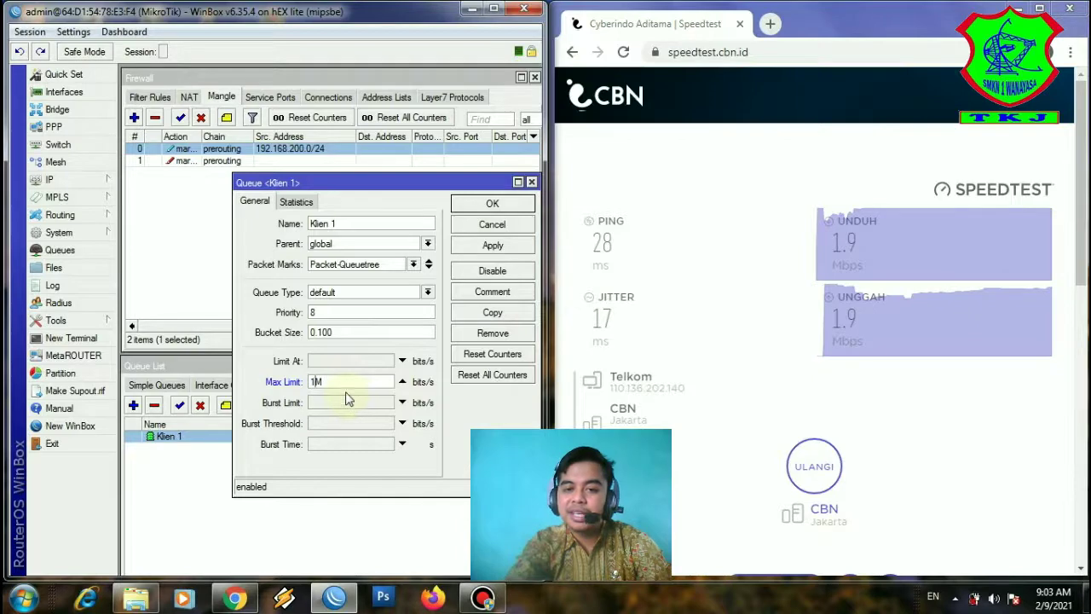
click(495, 246)
click(493, 205)
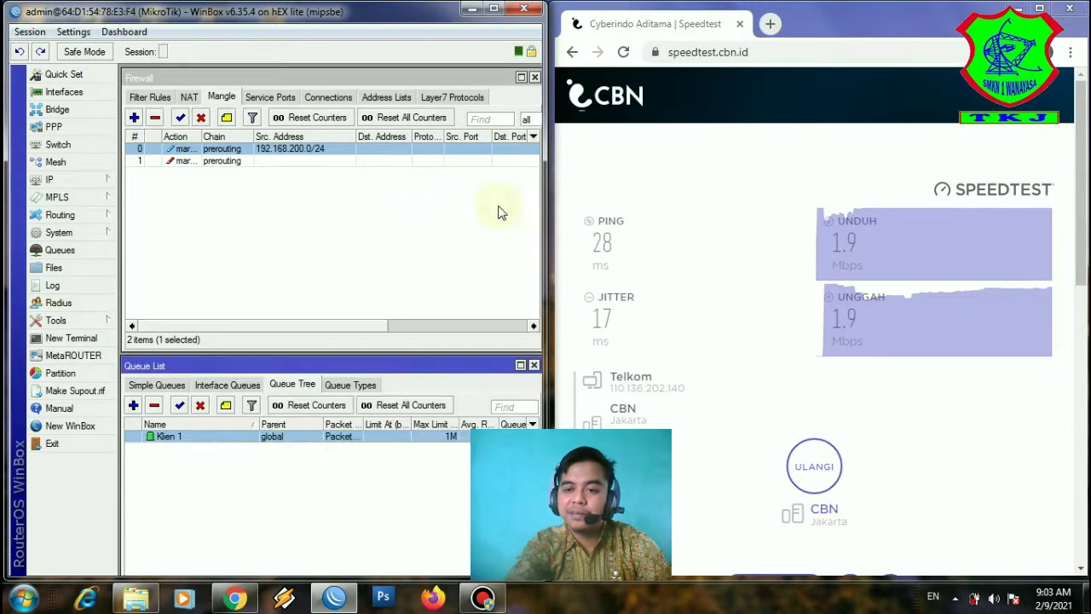
click(808, 482)
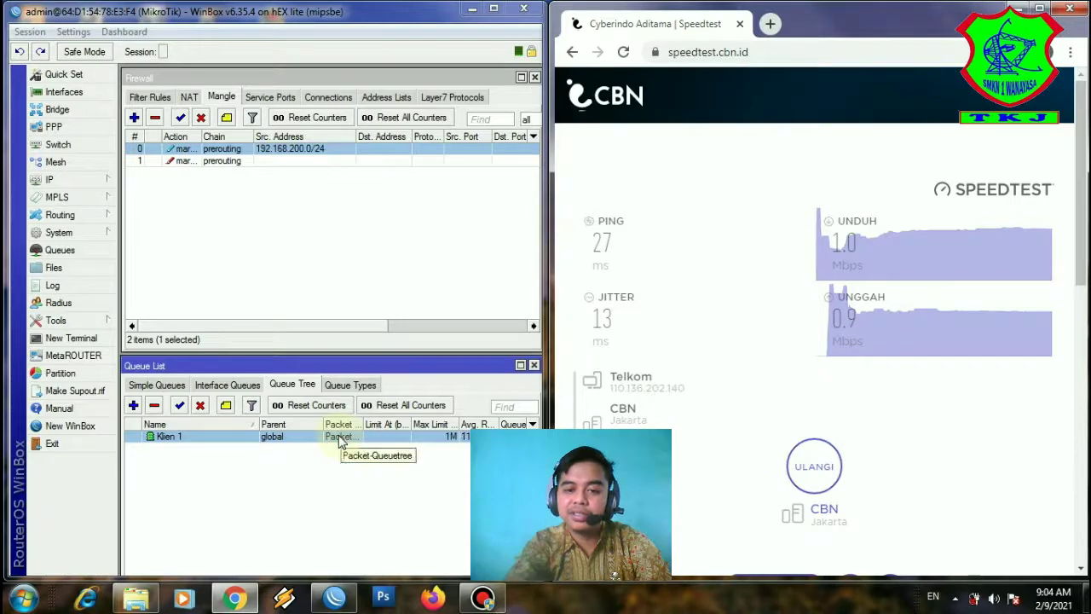
Set the Klien 1 queue's max limit to 512K in WinBox, save it, and repeat the CBN speed test in the browser
double_click(338, 436)
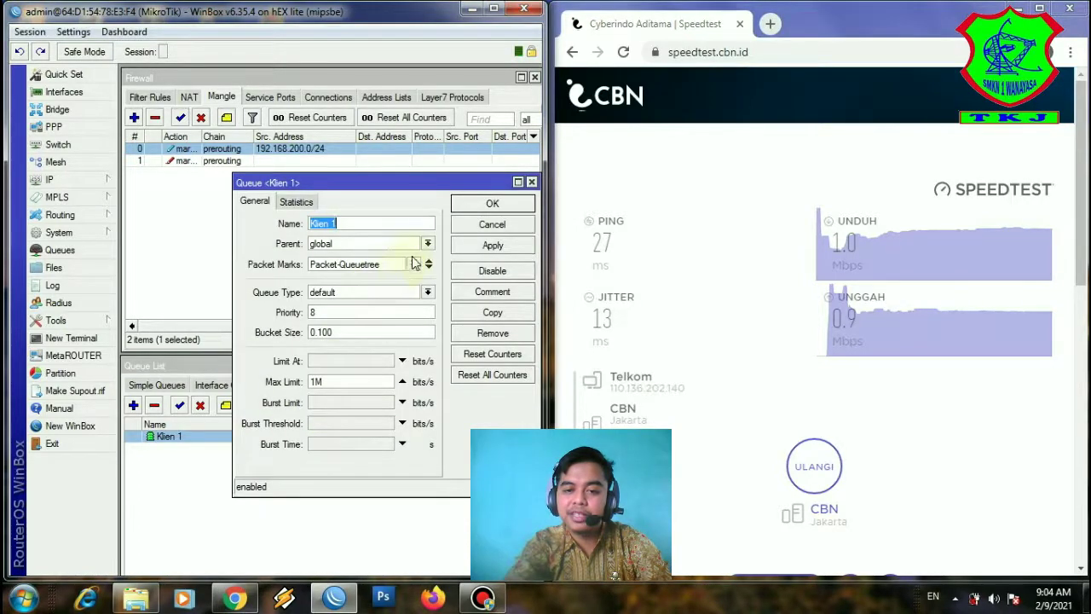
click(315, 381)
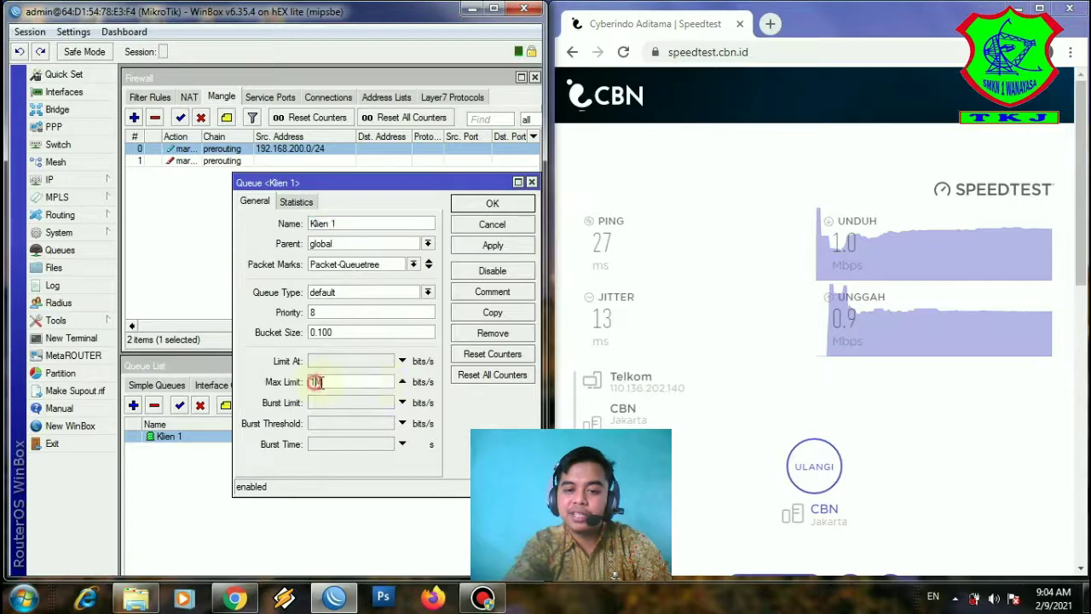
drag(331, 381, 308, 382)
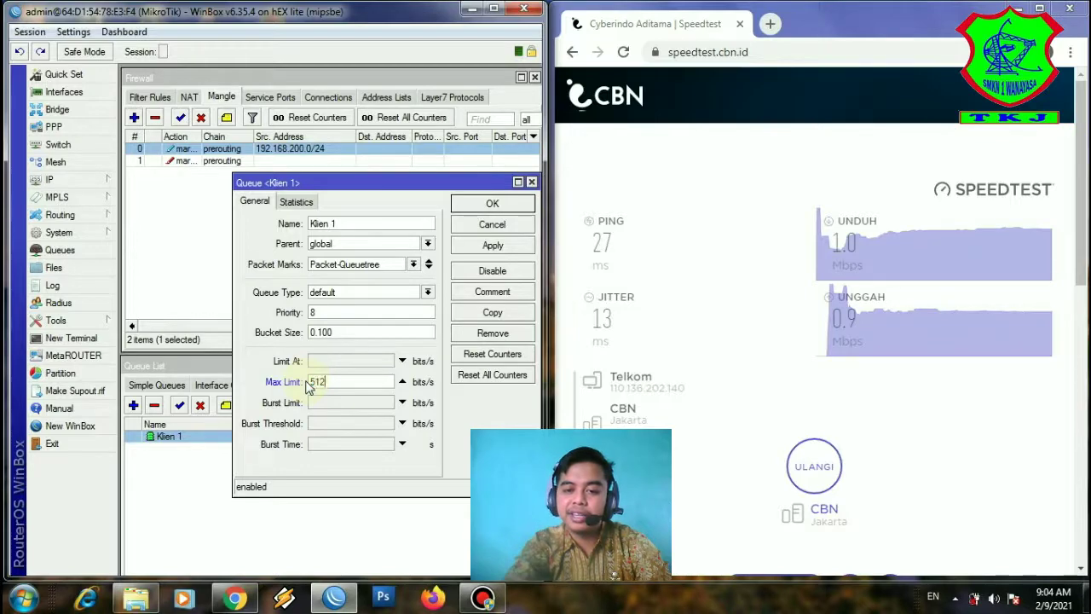
text(512K)
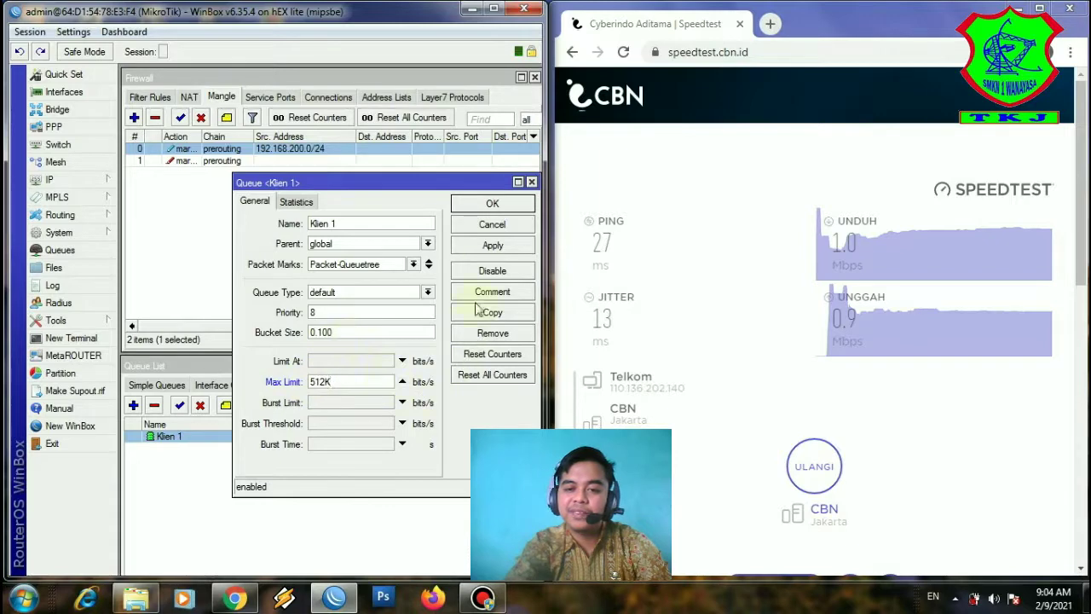
click(501, 247)
click(494, 204)
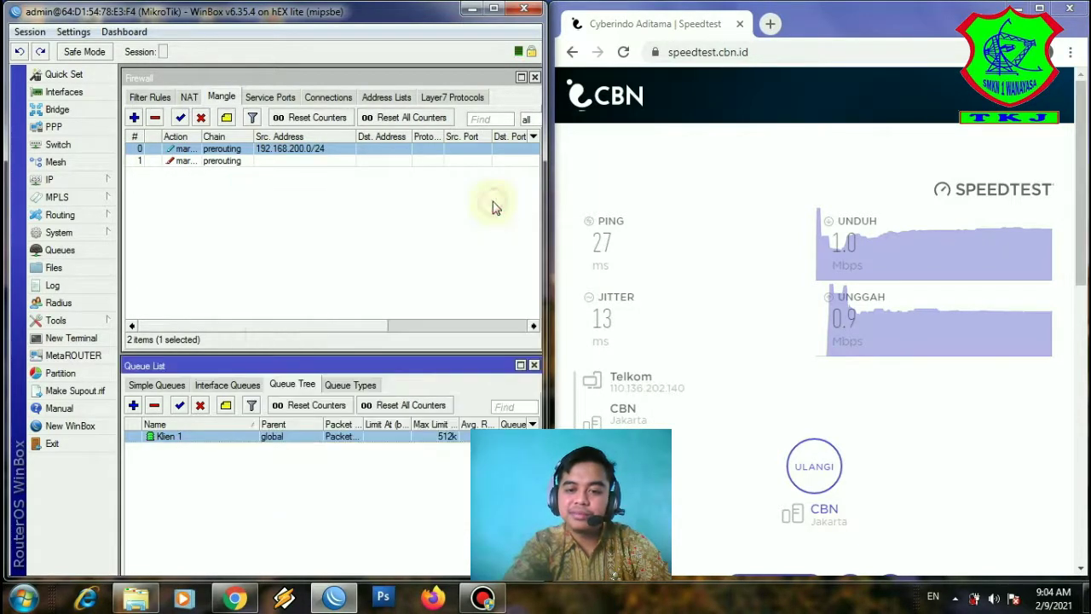
click(795, 467)
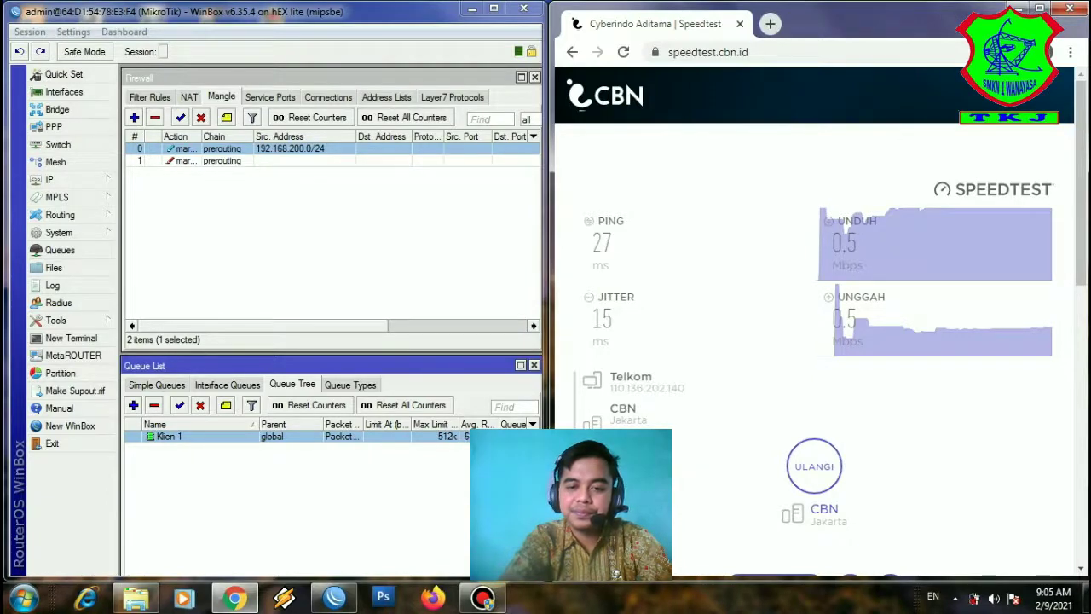
Raise the Klien 1 queue's max limit to 5M in WinBox, save it, and rerun the CBN speed test in the browser
double_click(317, 436)
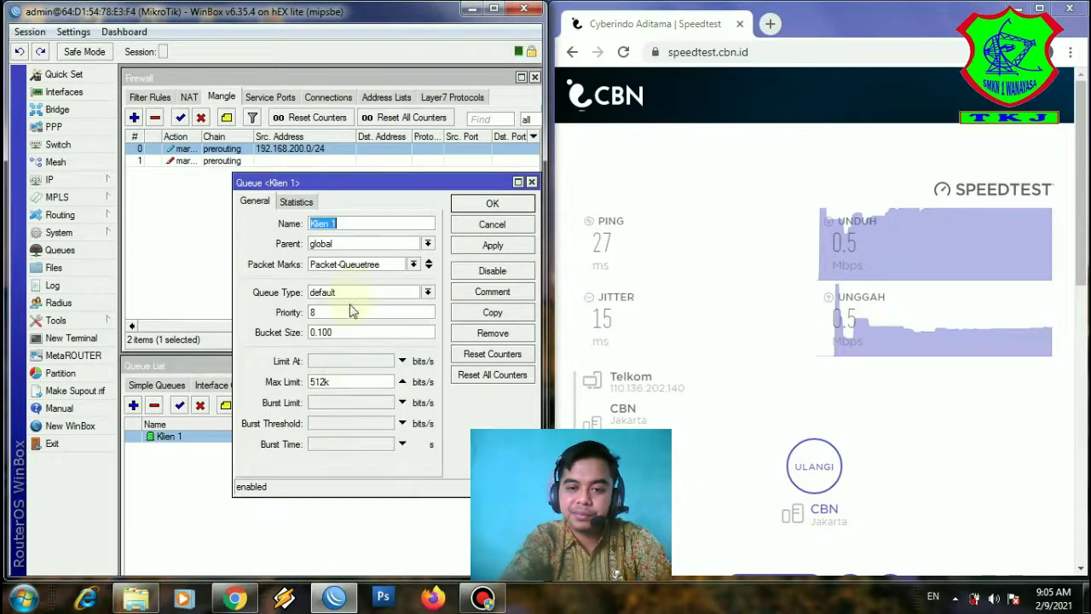
drag(324, 381, 290, 382)
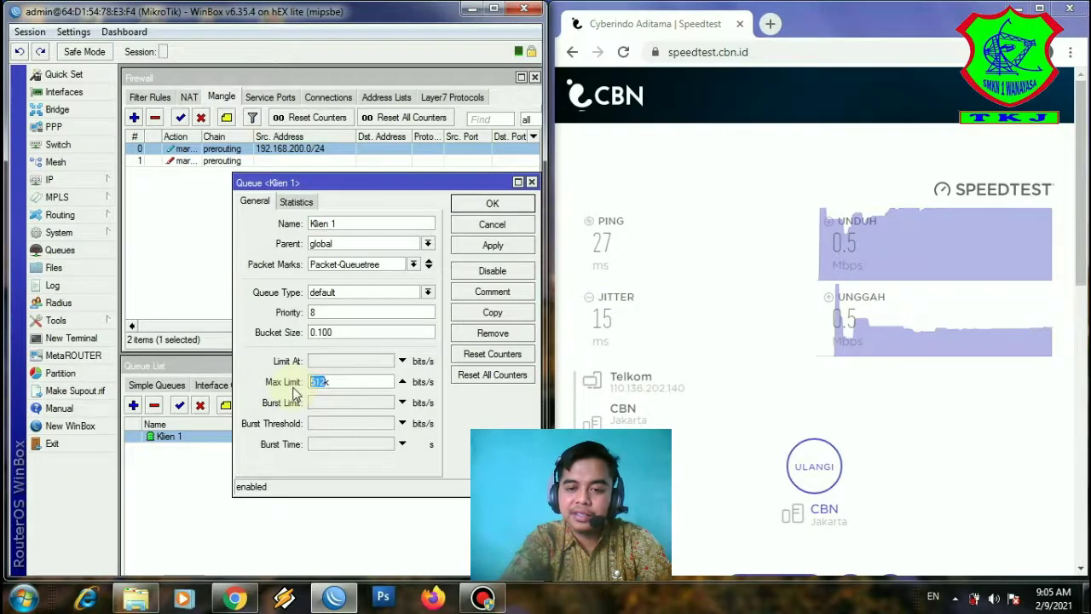
drag(339, 376, 298, 384)
text(5M)
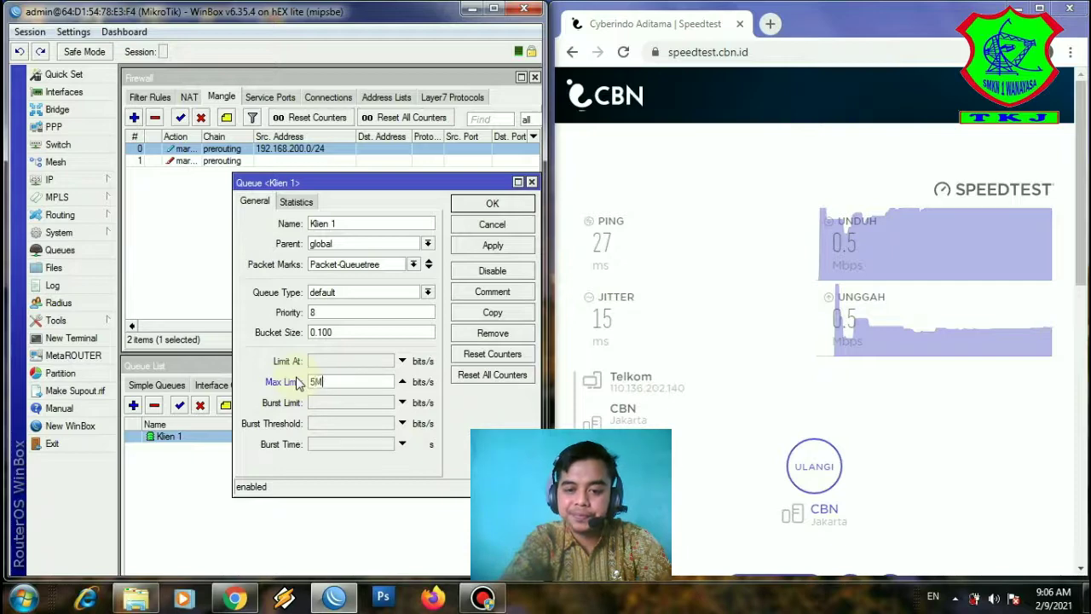
click(491, 245)
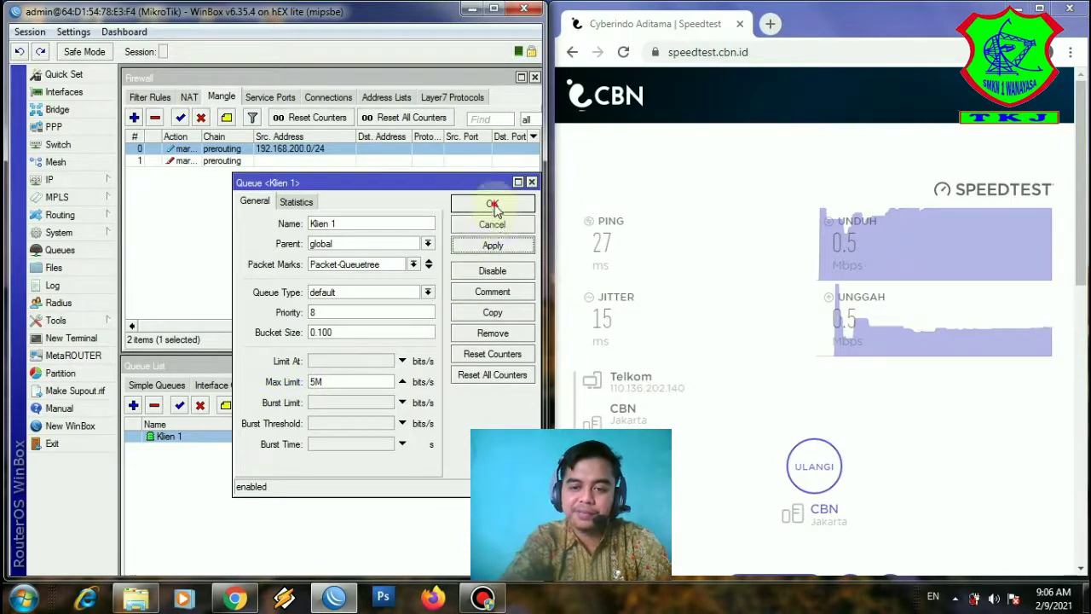
click(493, 205)
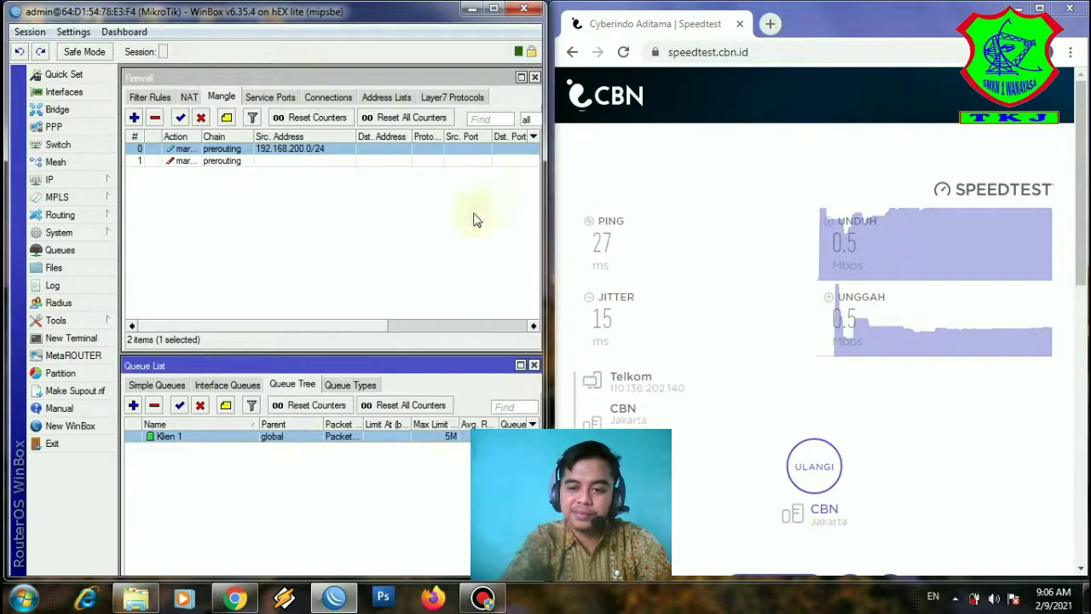
click(820, 477)
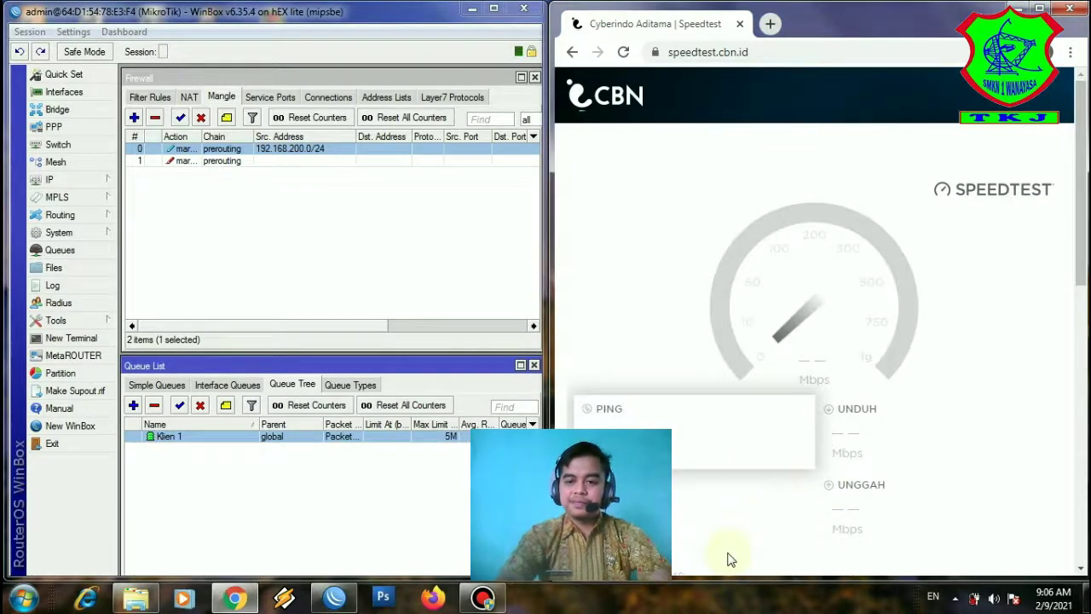